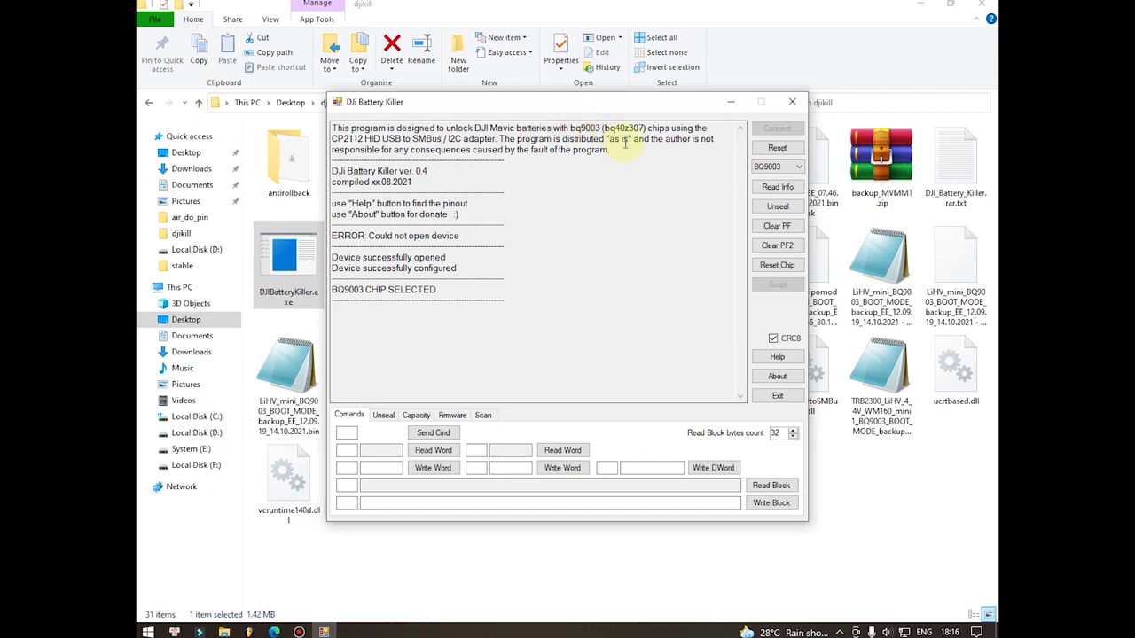
Step: Read the battery info and review the reported values, including the charging voltage and cell voltages
click(780, 190)
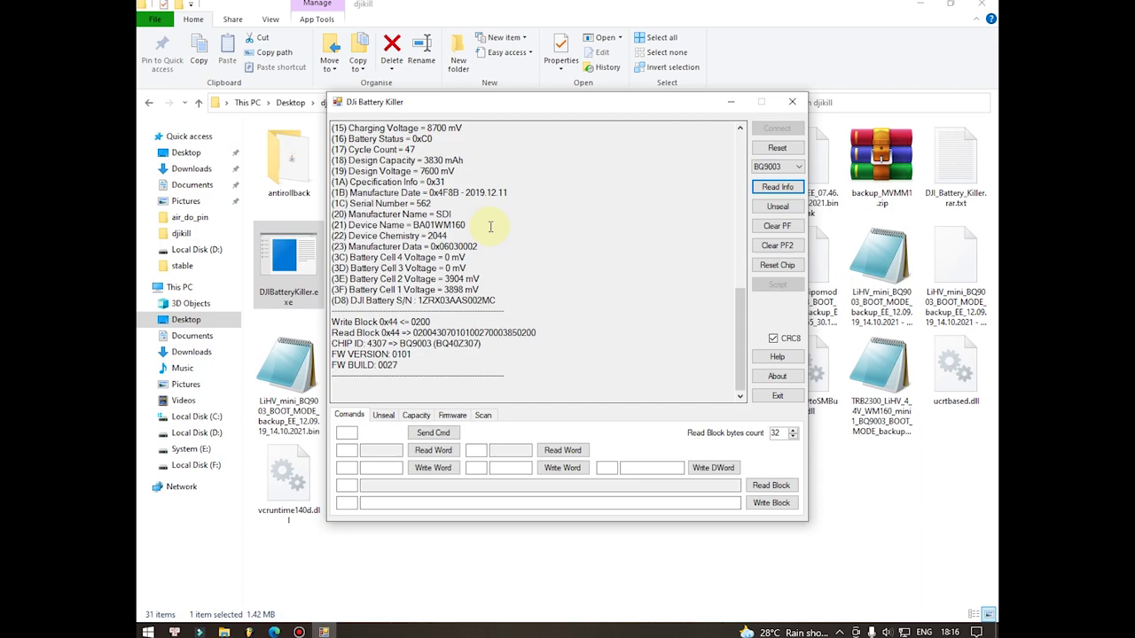
scroll(490, 227, up, 6)
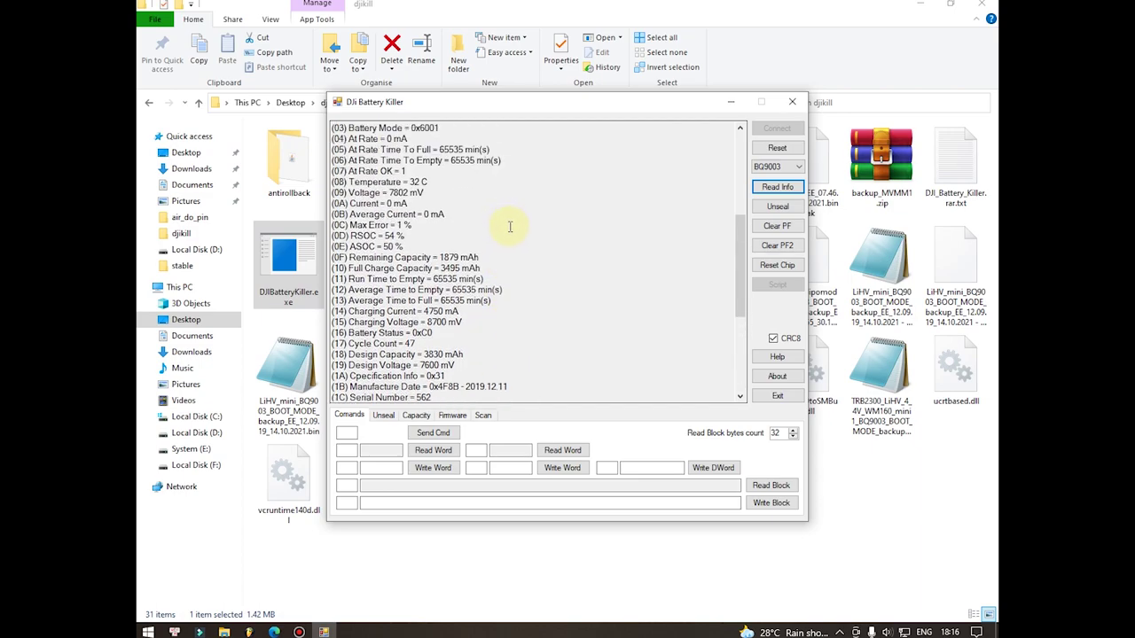
scroll(514, 227, up, 2)
scroll(502, 227, down, 1)
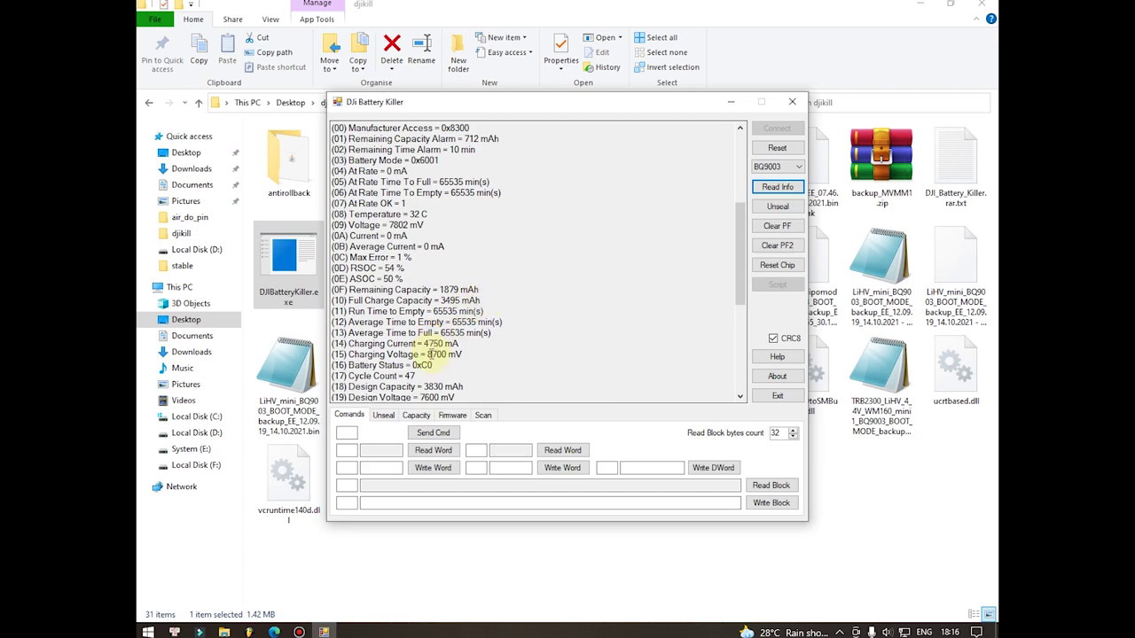
drag(426, 355, 468, 356)
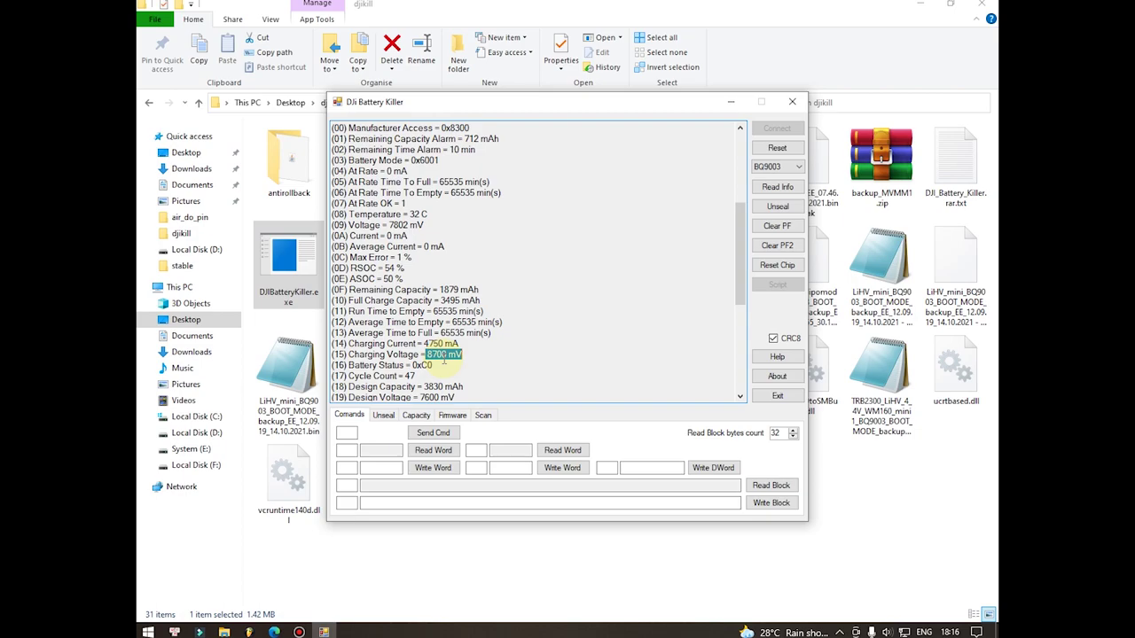
click(428, 355)
scroll(443, 359, down, 1)
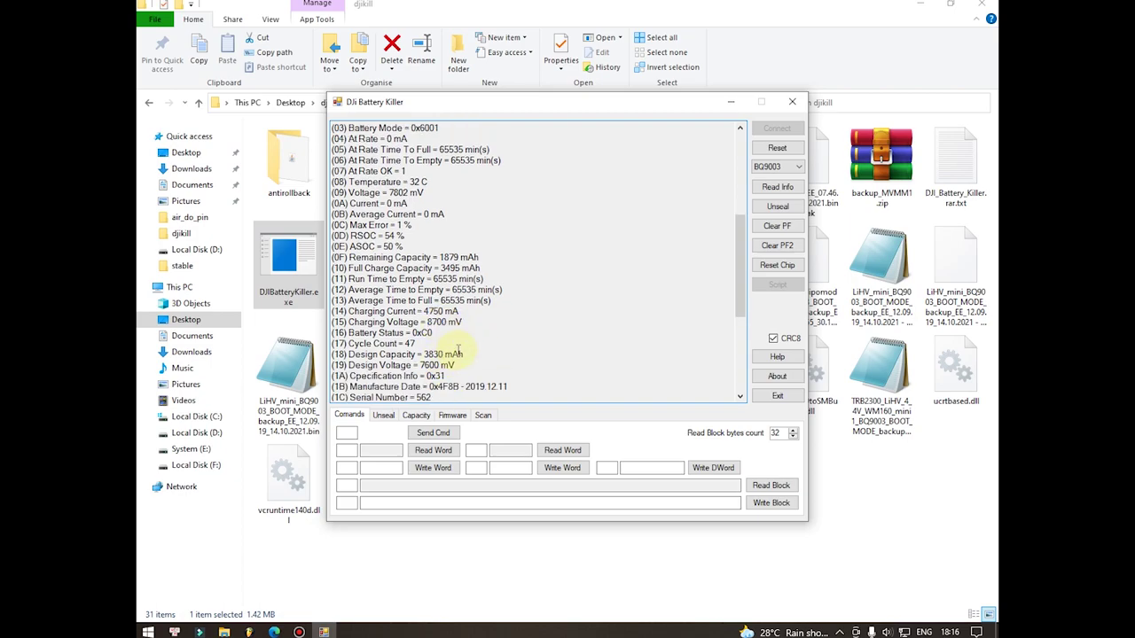
scroll(457, 354, down, 3)
scroll(456, 354, down, 1)
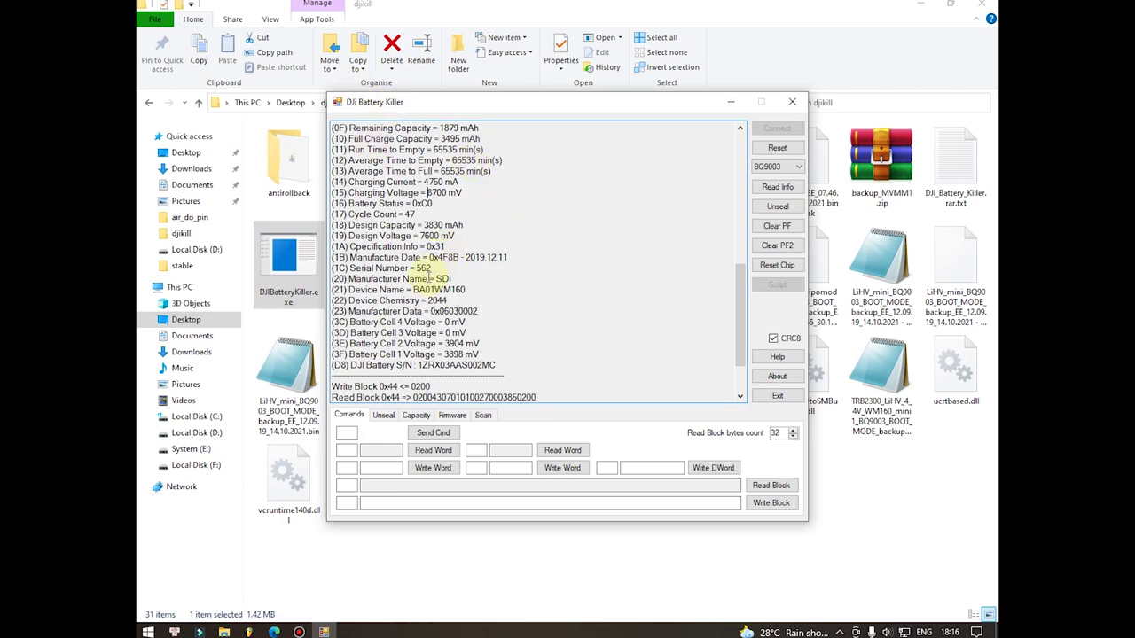
scroll(428, 279, up, 3)
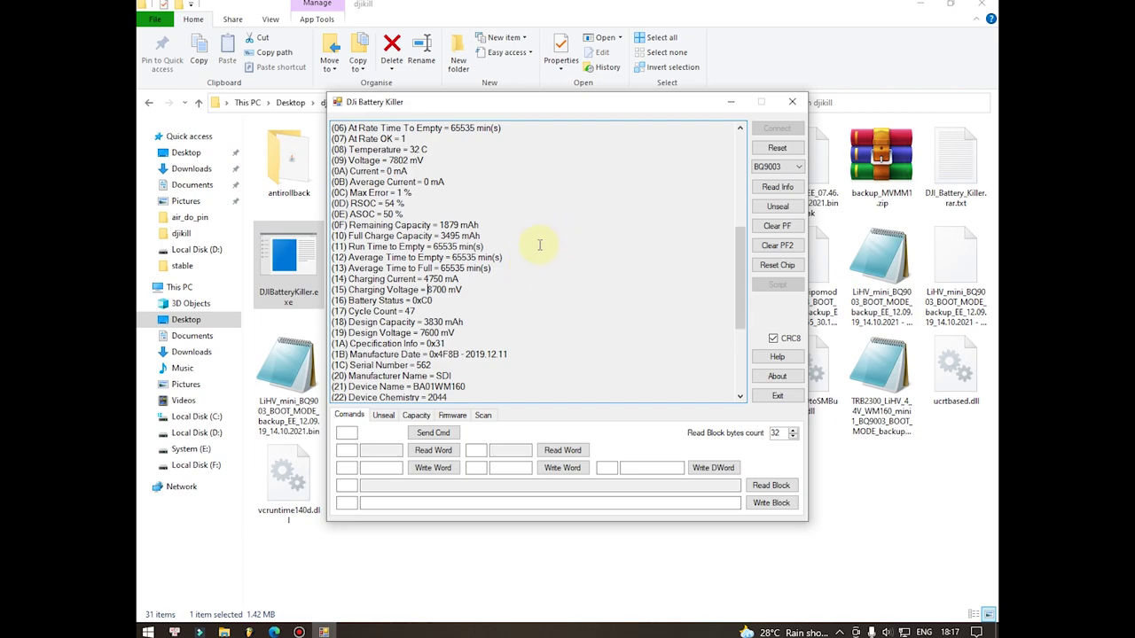
Step: Show the capacity settings and examine the Qmax and cell charge voltage EoC fields
click(452, 415)
click(414, 416)
click(383, 415)
click(424, 417)
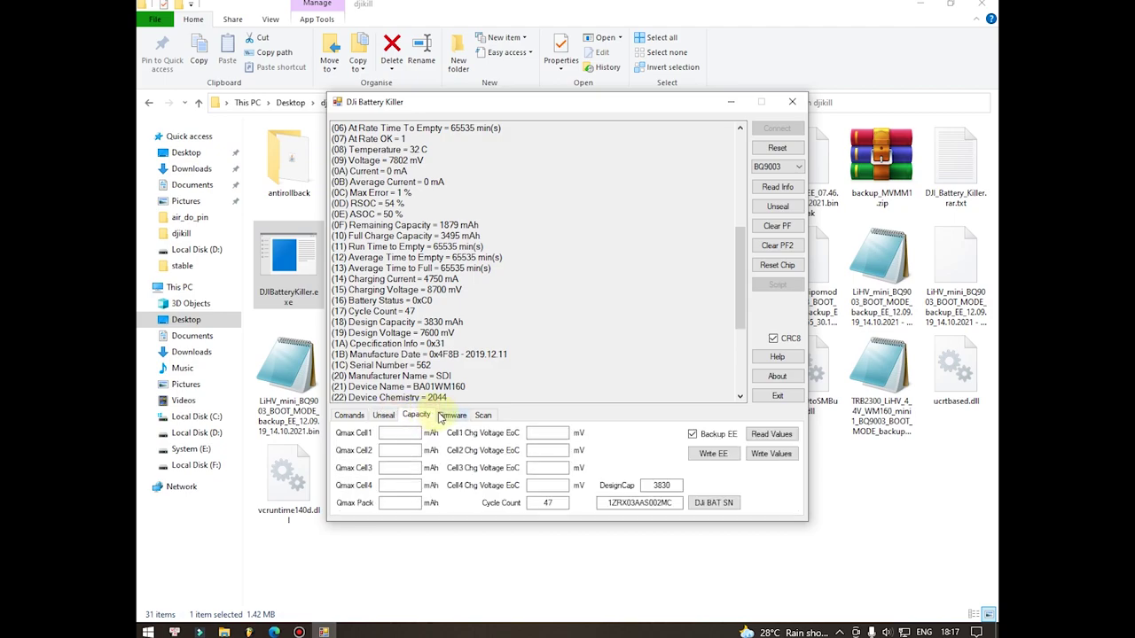
click(405, 433)
click(547, 432)
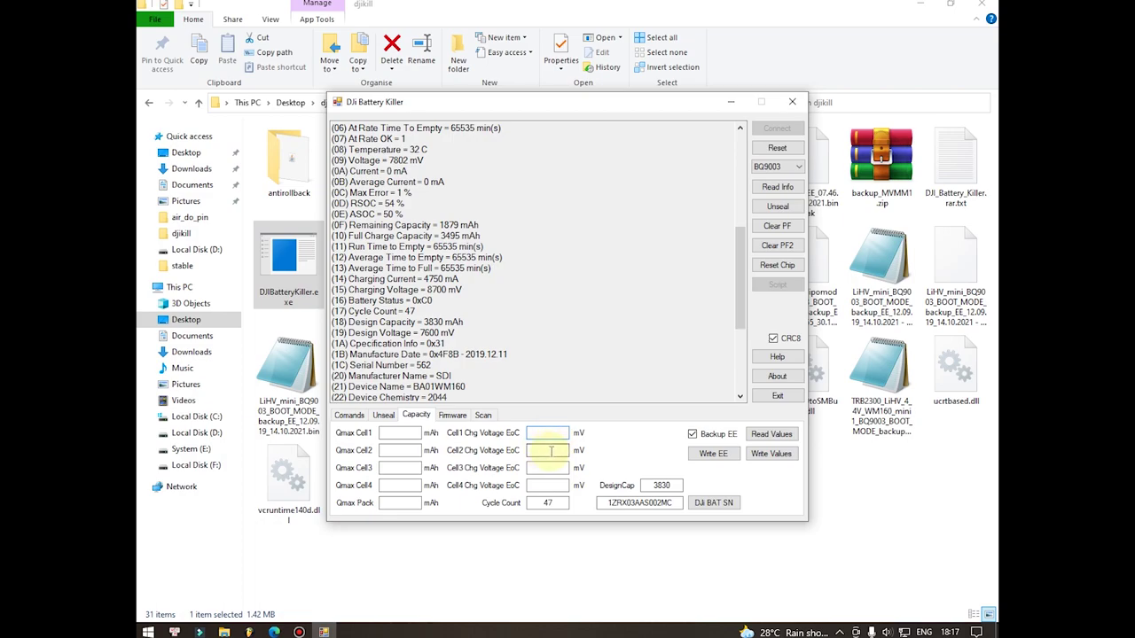
click(548, 453)
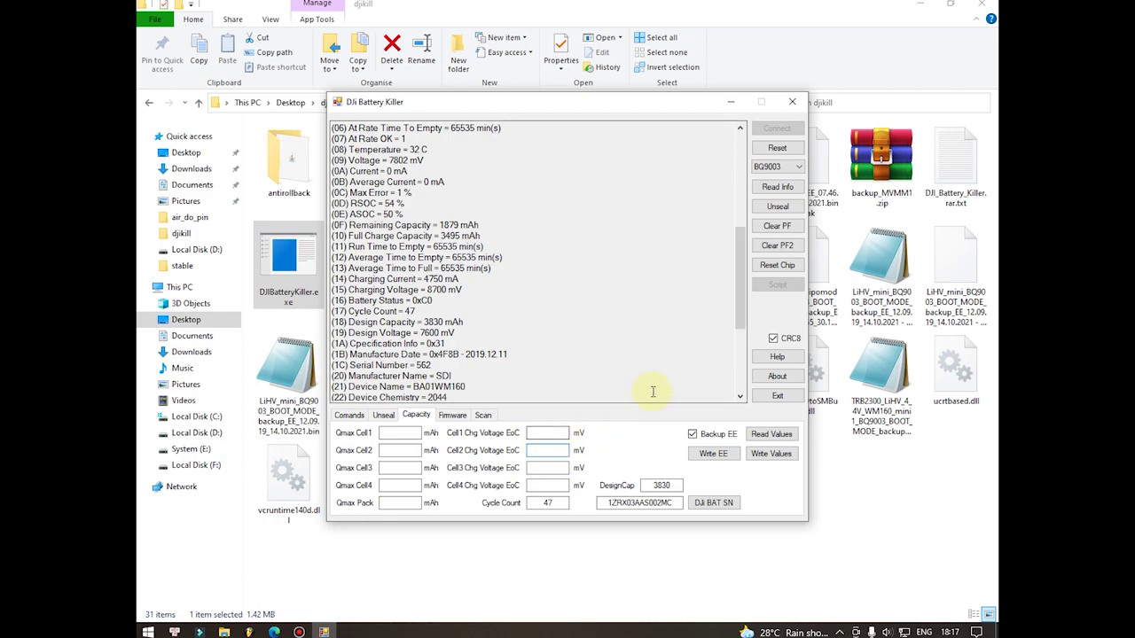
Step: Unseal the chip and read its capacity values with Backup EE disabled, checking the Cell1 and Cell2 charge voltages
click(777, 209)
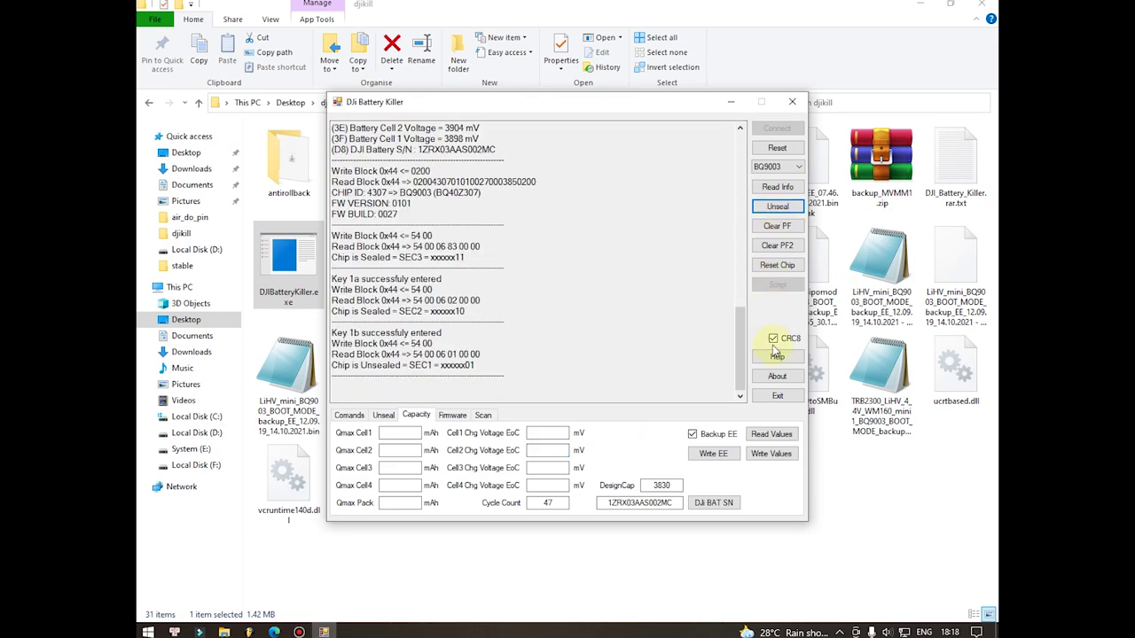
click(718, 435)
click(791, 434)
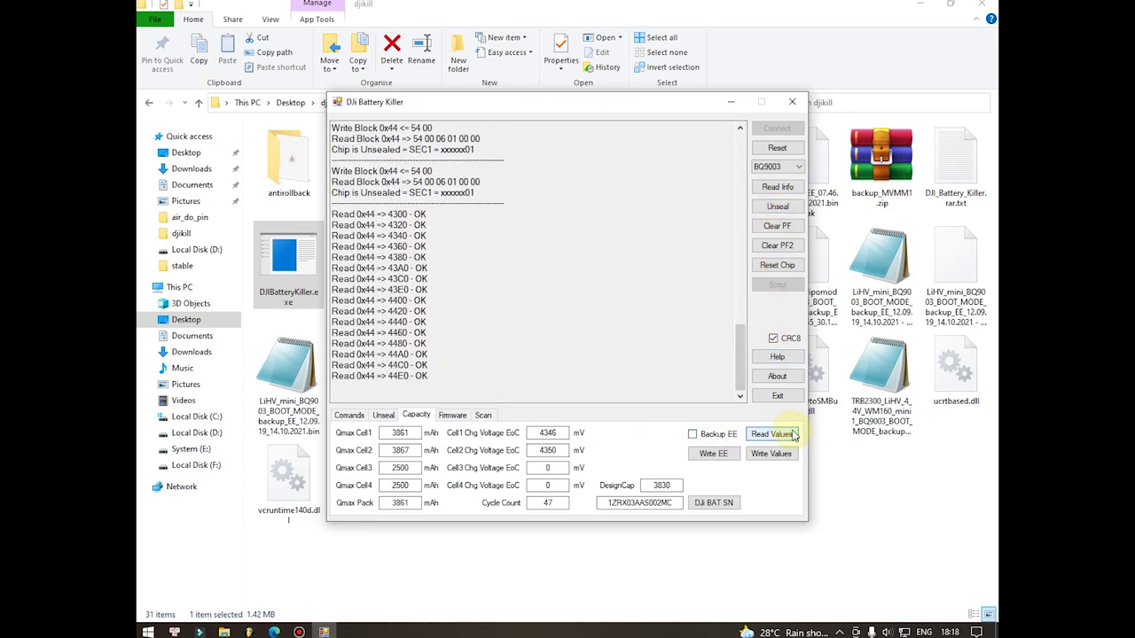
double_click(537, 433)
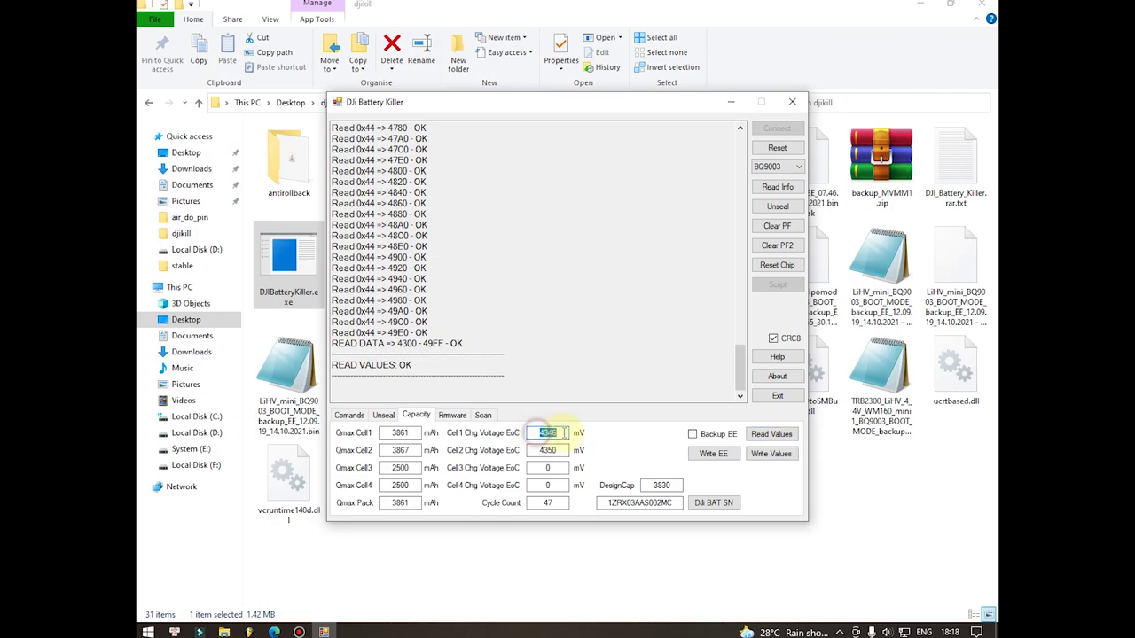
double_click(537, 450)
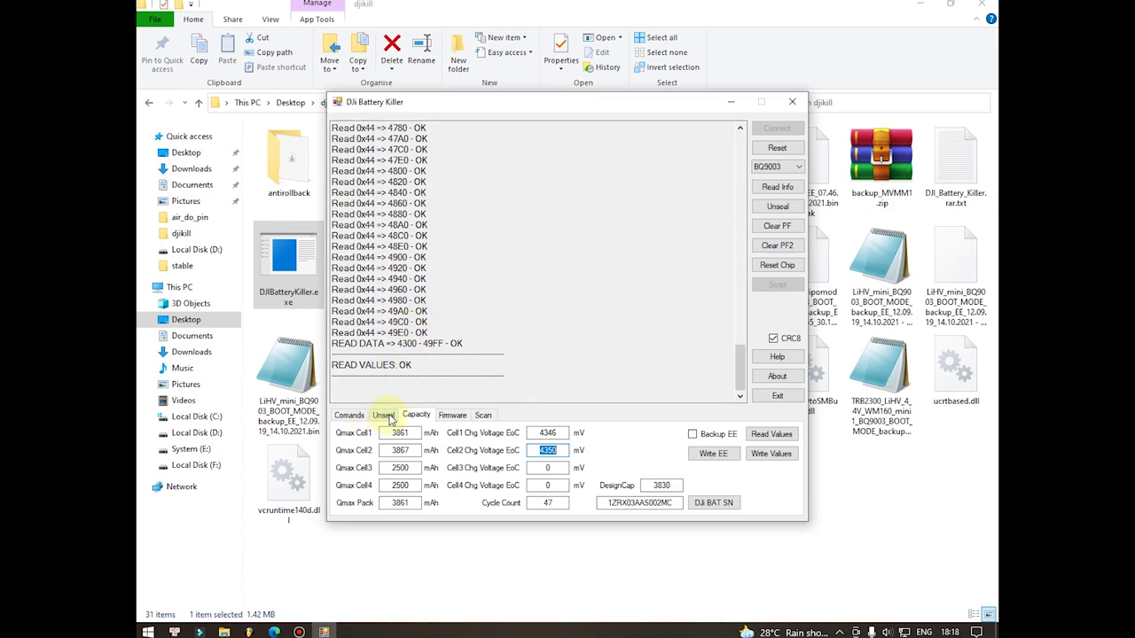
Step: Put the chip into boot mode and read its EEPROM into a backup file
click(451, 417)
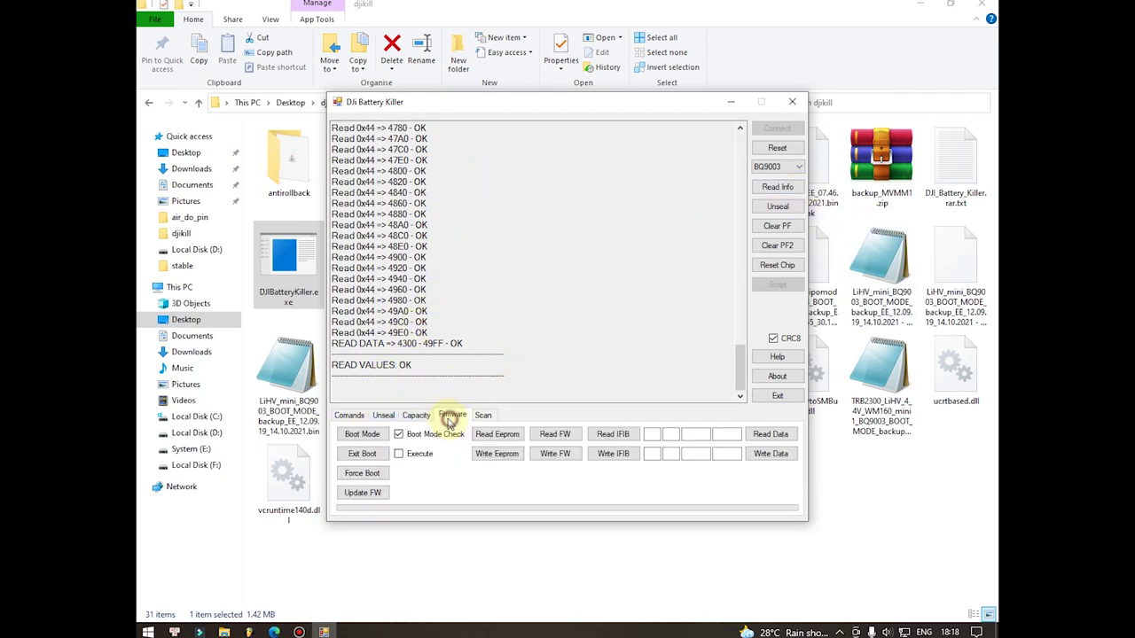
click(374, 436)
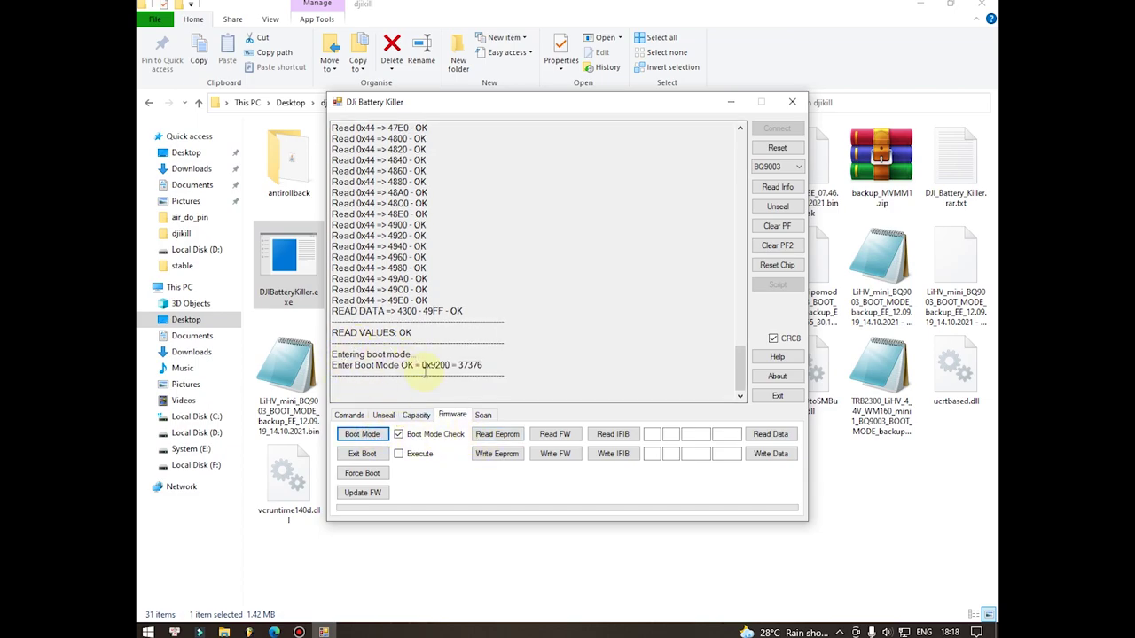
click(504, 438)
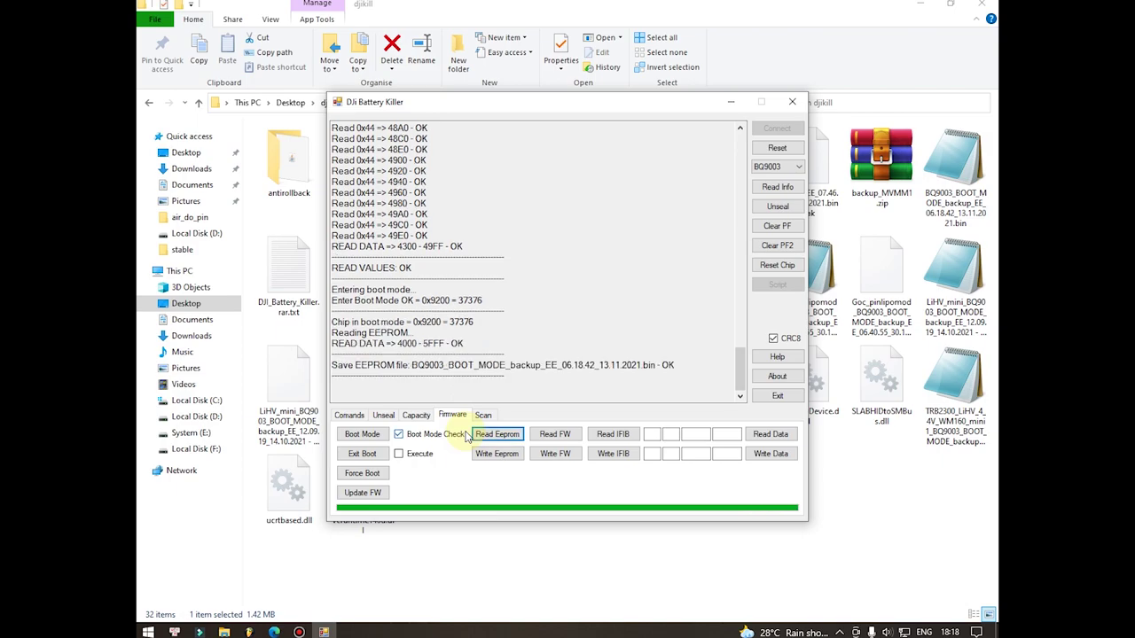
Step: Inspect the contents of backup_EE_07.46.26_10.11.2021.bin from the djikill folder in Notepad and close it
click(730, 101)
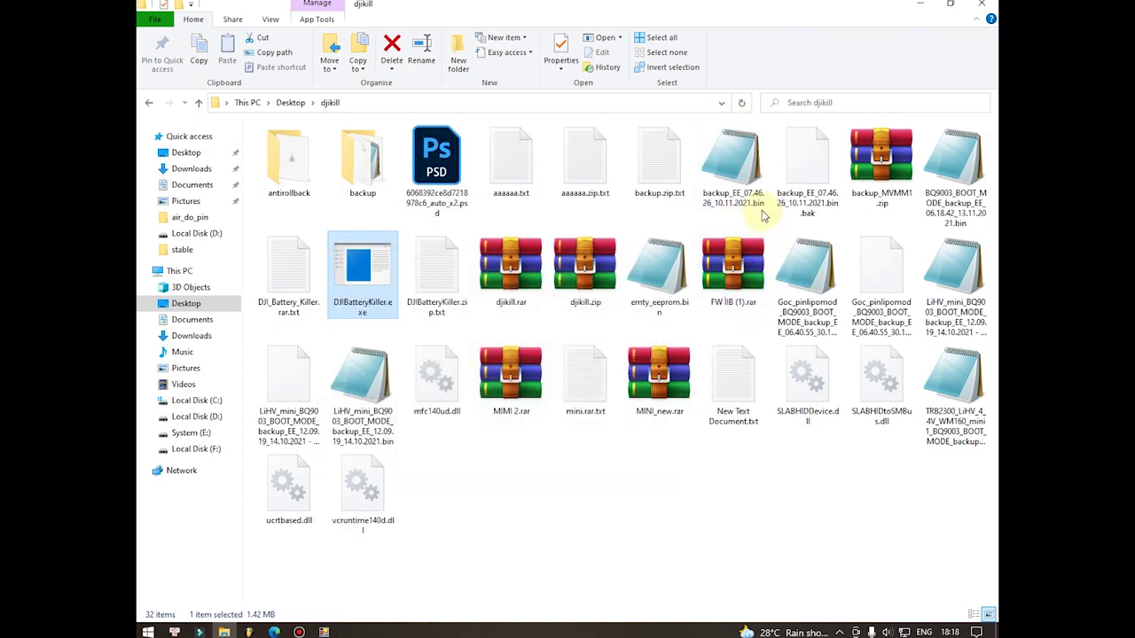
click(733, 199)
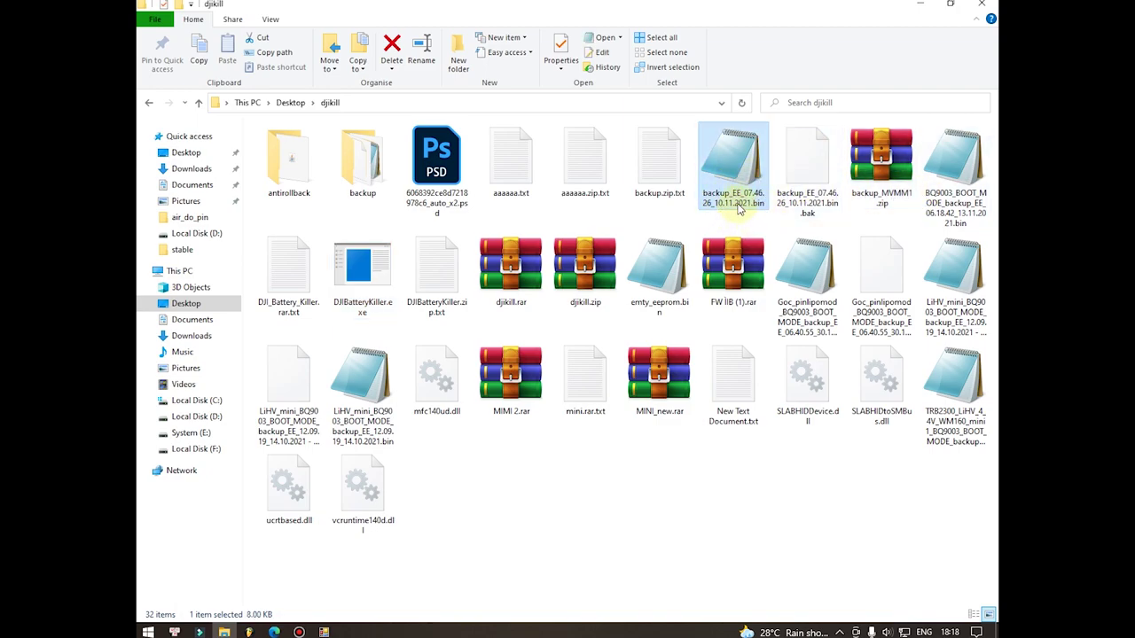
double_click(729, 163)
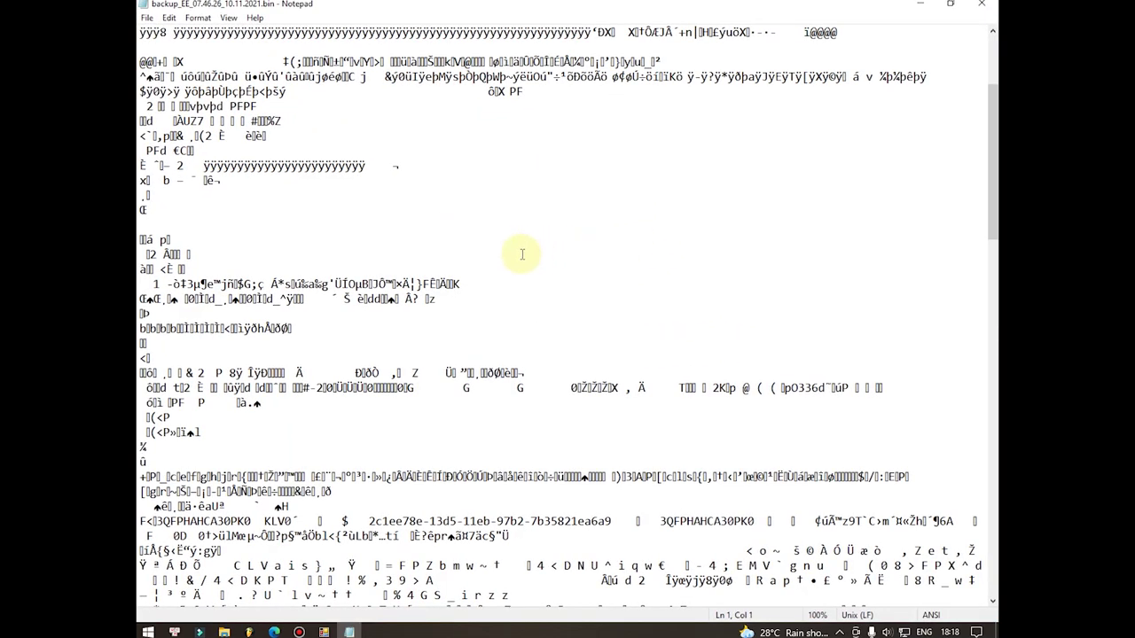
scroll(527, 266, down, 12)
click(982, 4)
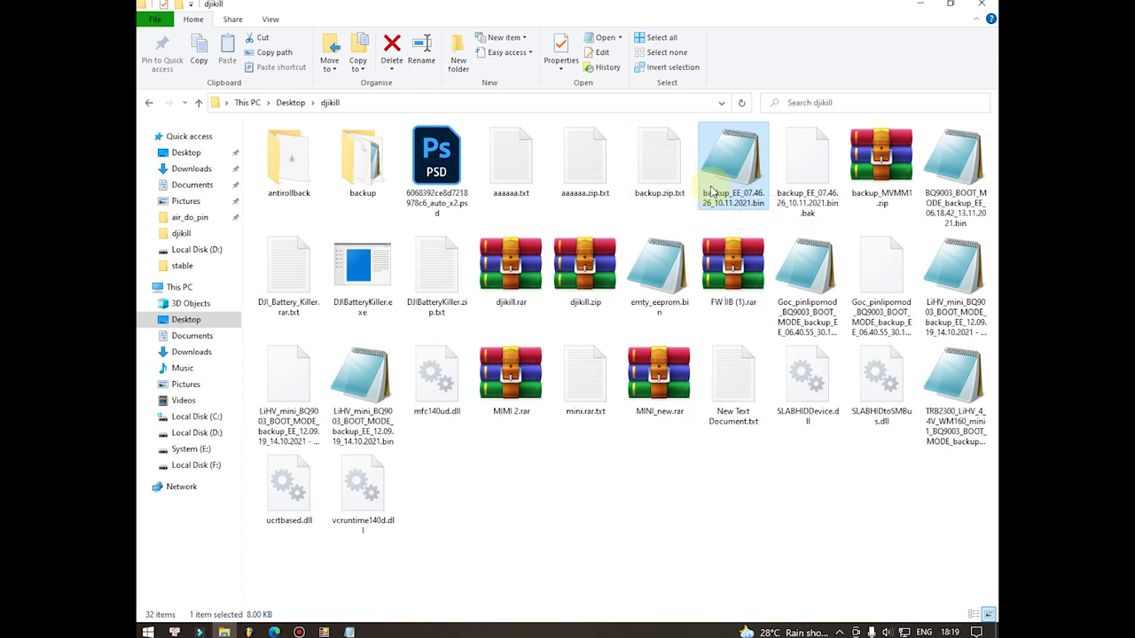
Step: Browse the mini 2 and mini_japanese subfolders of the backup folder for stored battery dumps
double_click(370, 186)
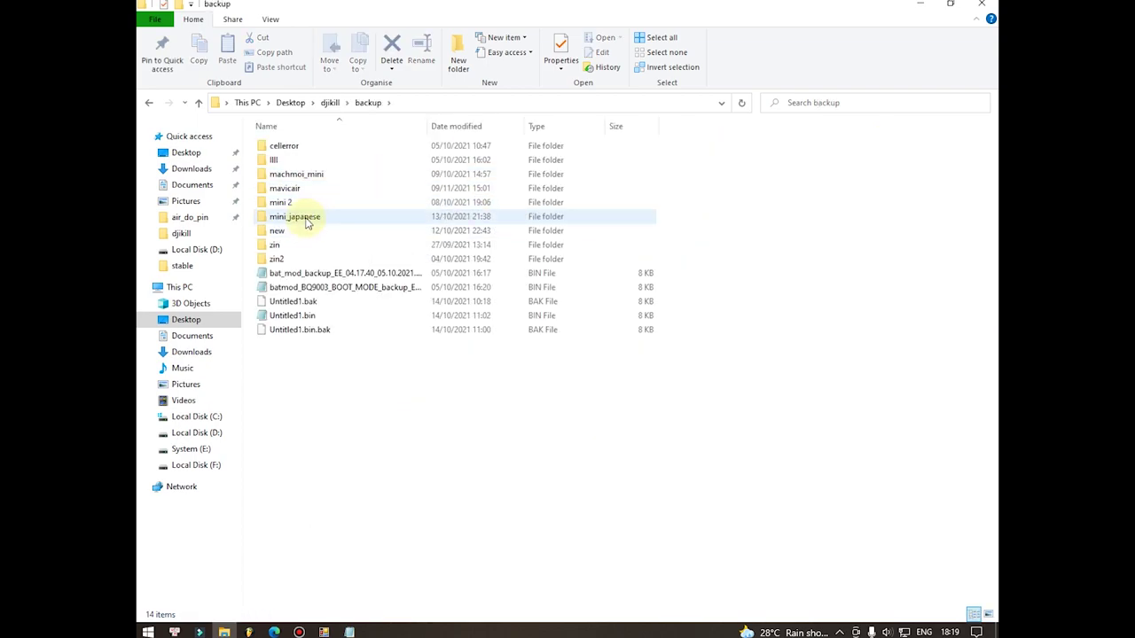
double_click(307, 222)
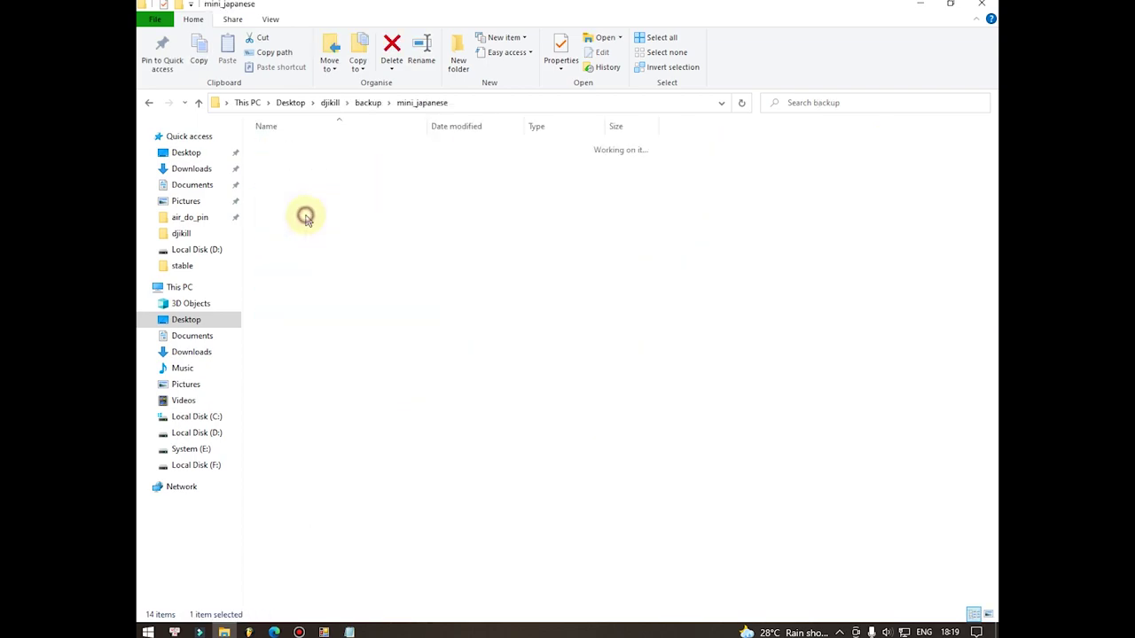
click(370, 106)
double_click(289, 196)
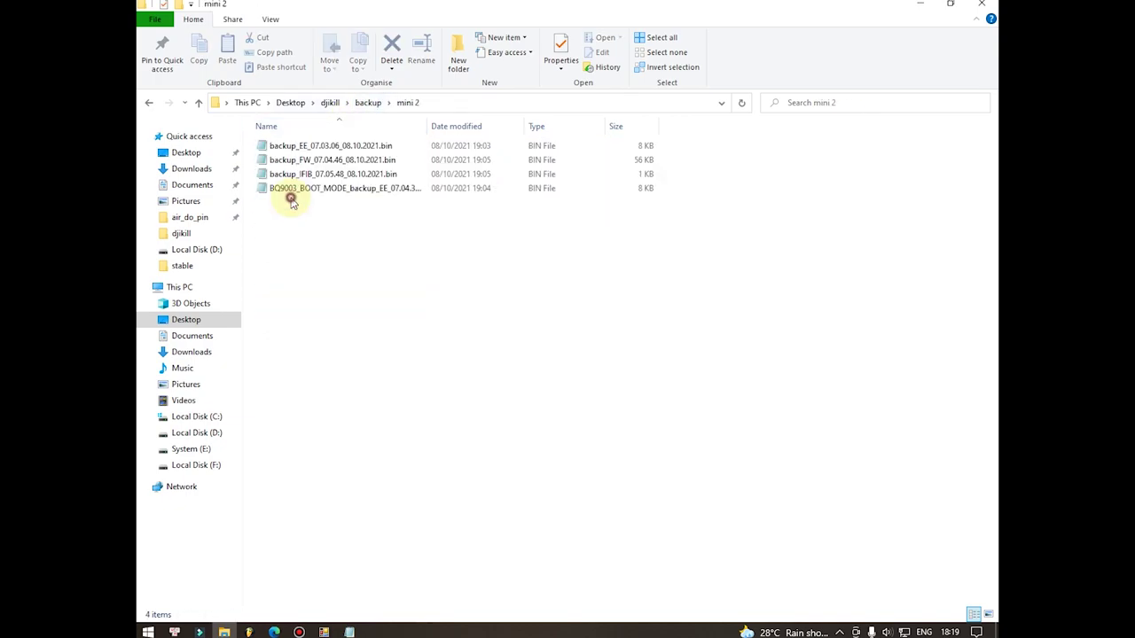
click(370, 104)
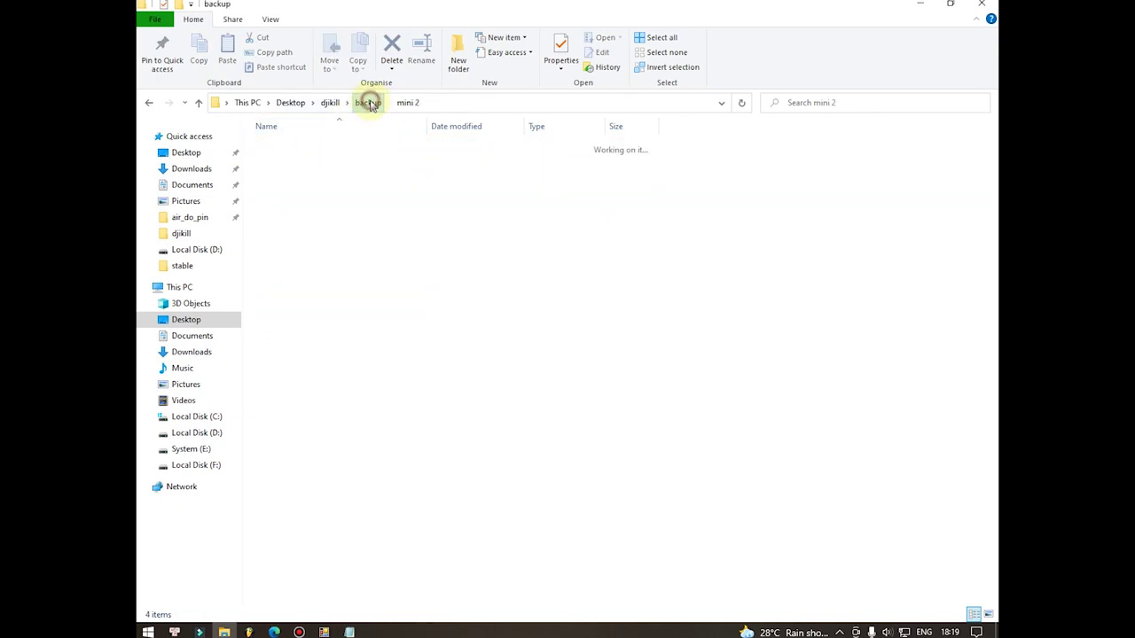
double_click(305, 221)
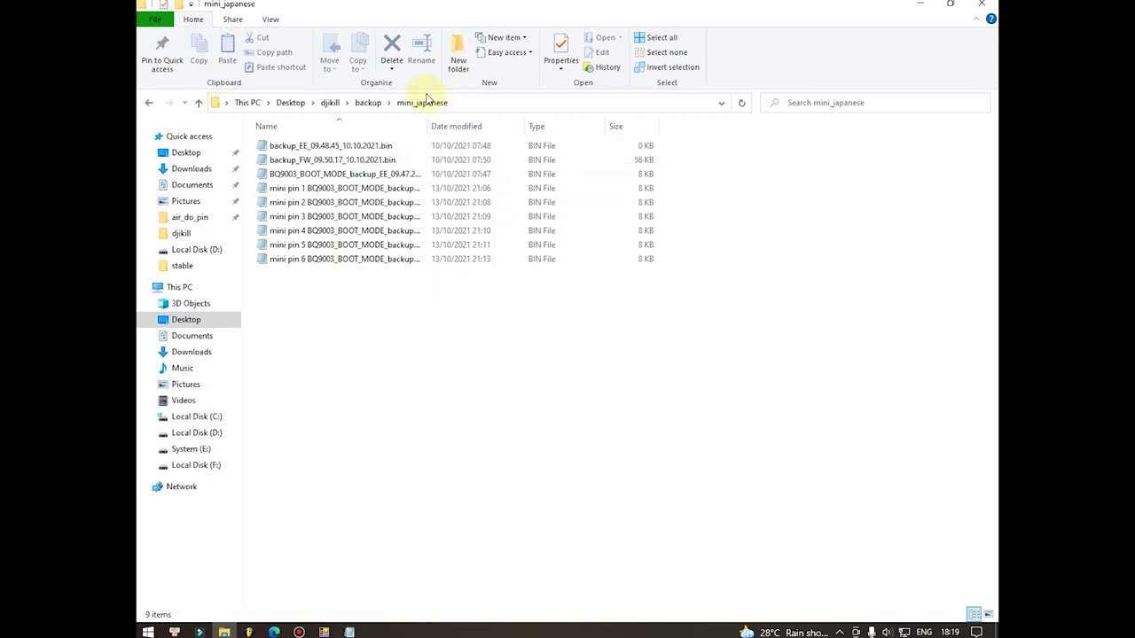
Step: Switch to DJI Battery Killer, review the log of the unseal and data read, and minimise it
click(325, 633)
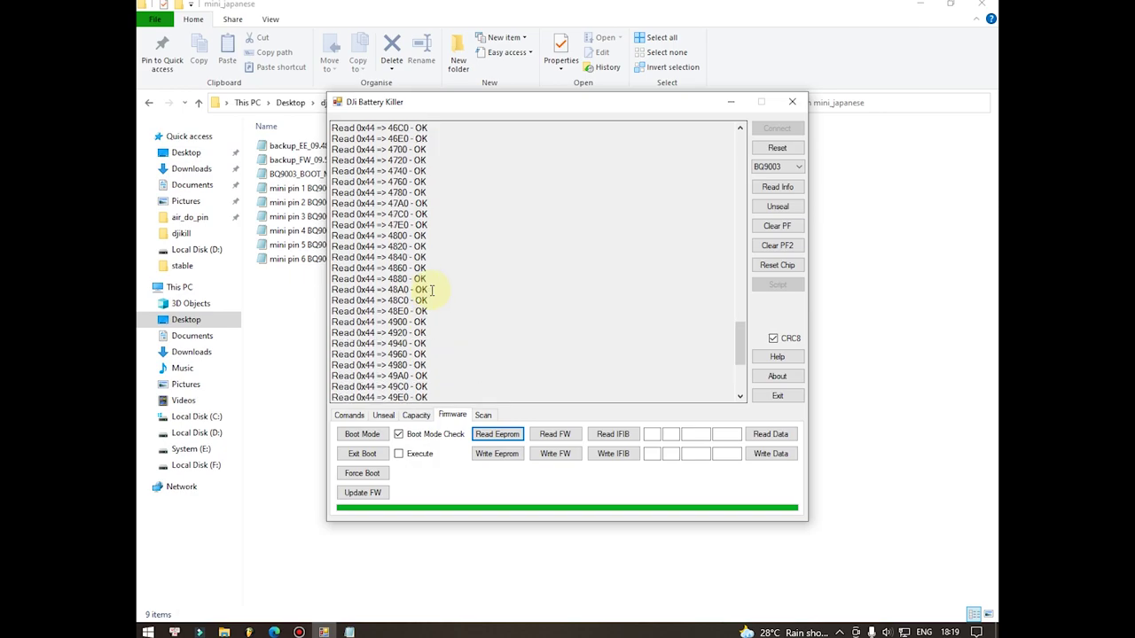
scroll(480, 271, up, 7)
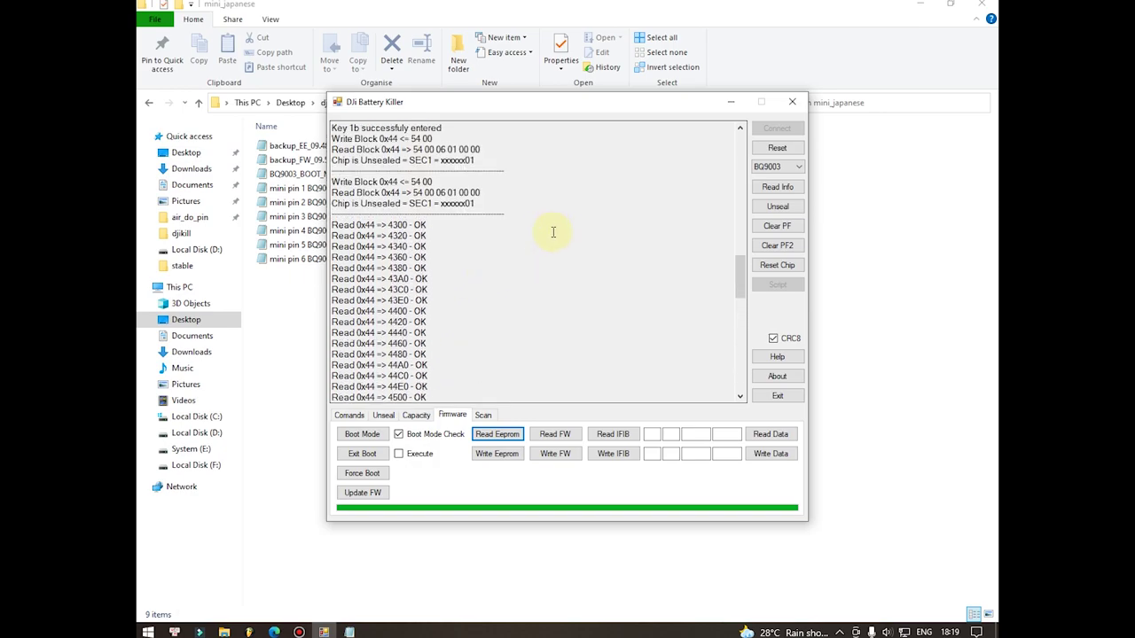
click(731, 102)
Step: Launch HxD from the desktop and open backup_EE_07.46.26_10.11.2021.bin from the djikill folder
click(921, 5)
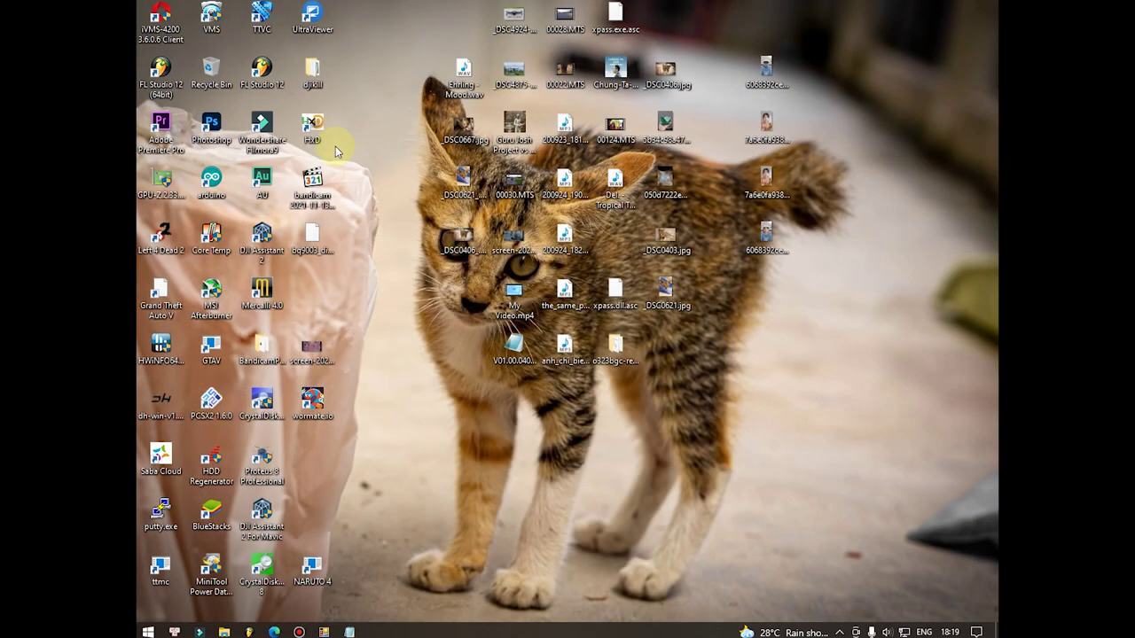
double_click(316, 133)
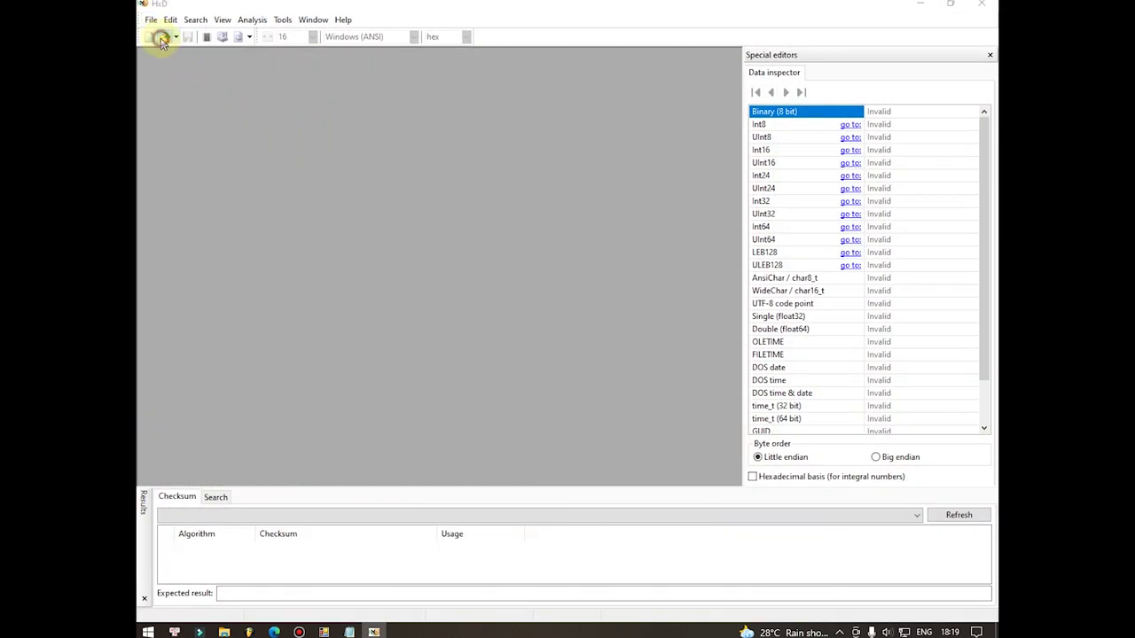
click(161, 39)
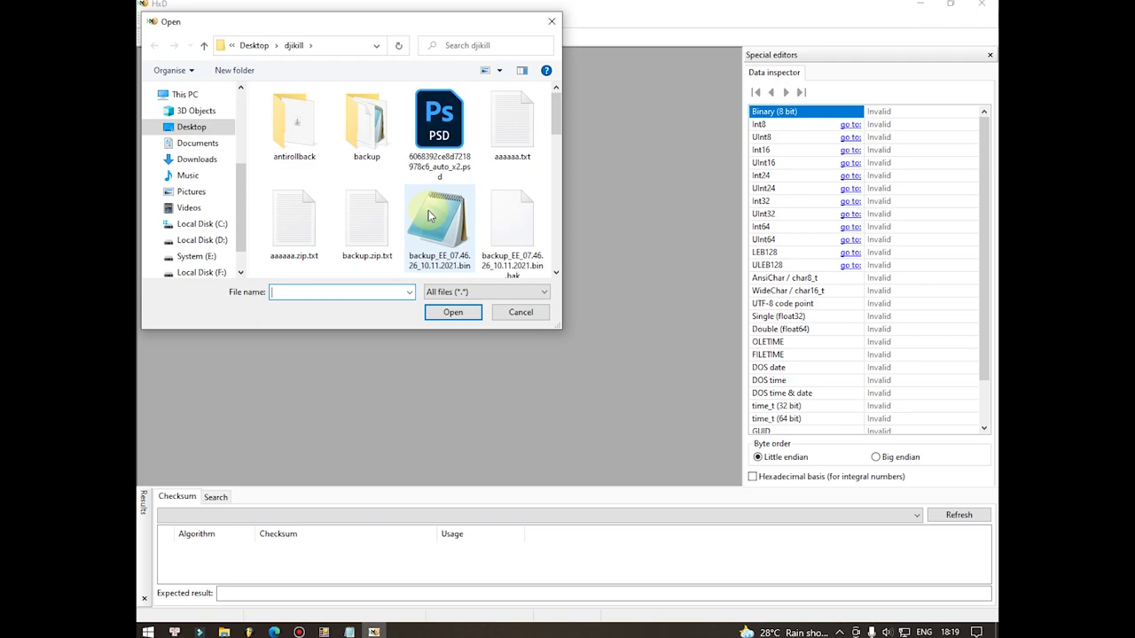
scroll(429, 210, down, 2)
scroll(428, 212, up, 2)
click(434, 217)
click(453, 312)
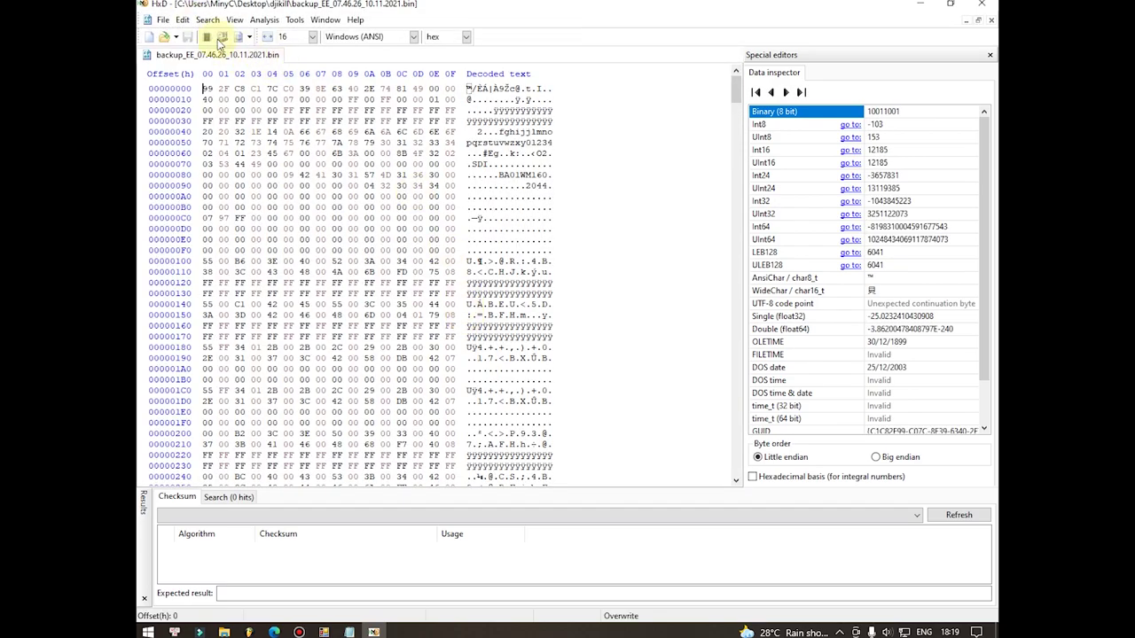
Step: Try opening backup_EE_09.48.45_10.10.2021.bin from the backup\mini_japanese folder and close that file
click(162, 39)
double_click(355, 133)
double_click(330, 178)
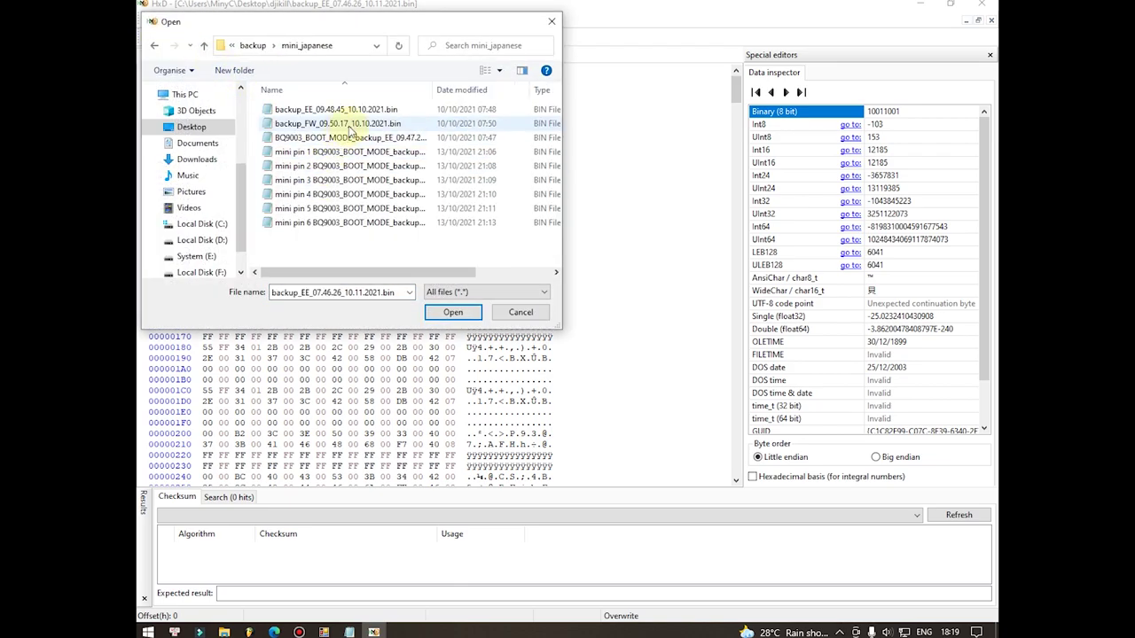
click(298, 109)
click(453, 311)
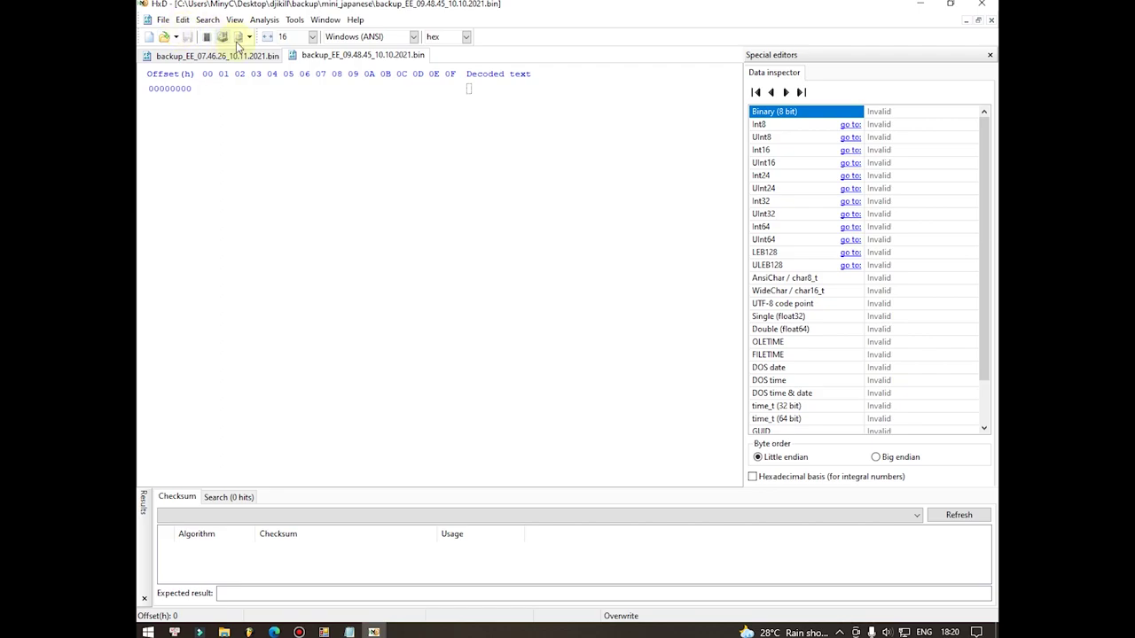
middle_click(321, 54)
Step: Open BQ9003_BOOT_MODE_backup_EE_09.47.22_10.10.2021.bin from the mini_japanese folder and compare it with the backup_EE_07.46.26_10.11.2021.bin dump
click(165, 36)
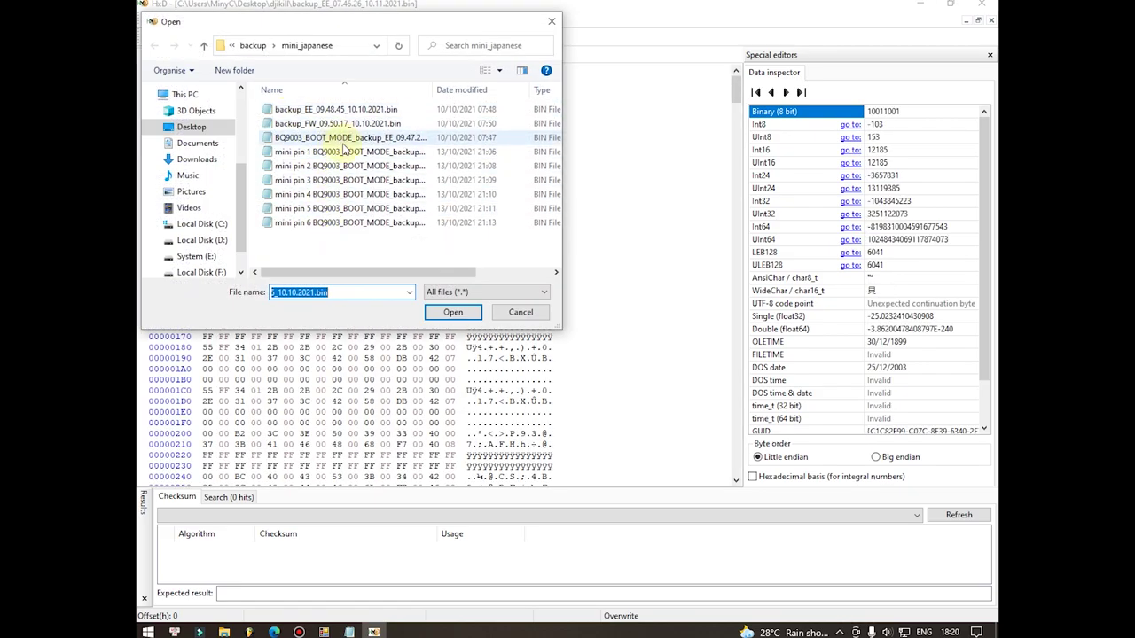
click(344, 140)
click(451, 312)
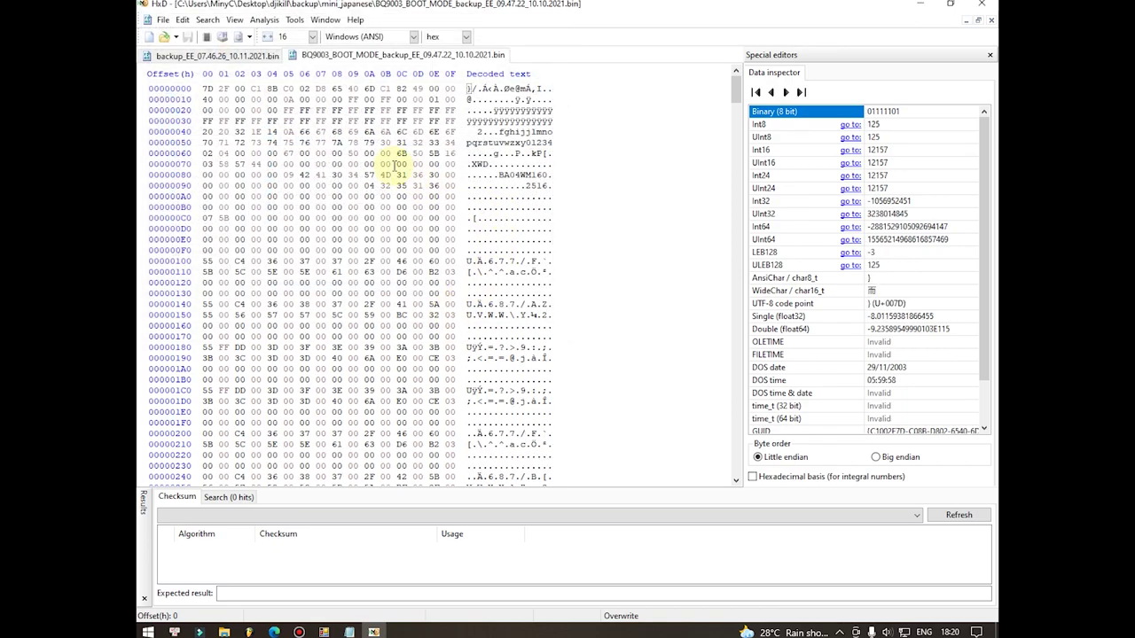
click(257, 55)
click(337, 55)
click(271, 56)
click(322, 55)
Step: Examine both dumps, highlighting block 622-793 in the boot-mode file and block B2-1FB in backup_EE_07.46.26_10.11.2021.bin
scroll(337, 235, down, 13)
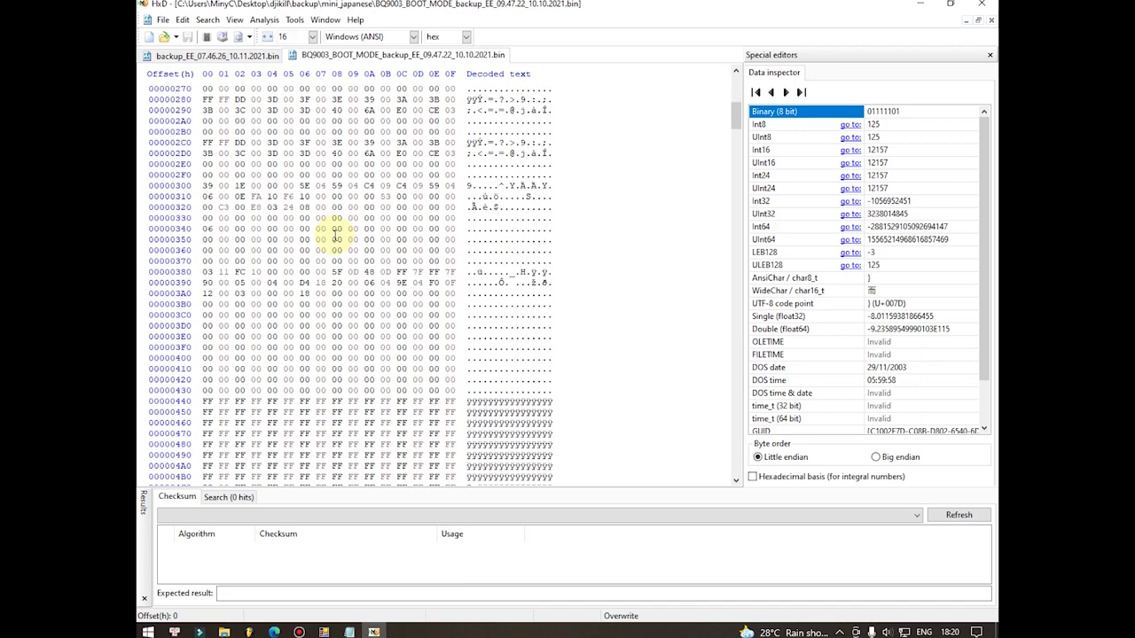
scroll(337, 236, down, 5)
drag(235, 337, 266, 189)
scroll(291, 301, down, 13)
drag(240, 142, 257, 390)
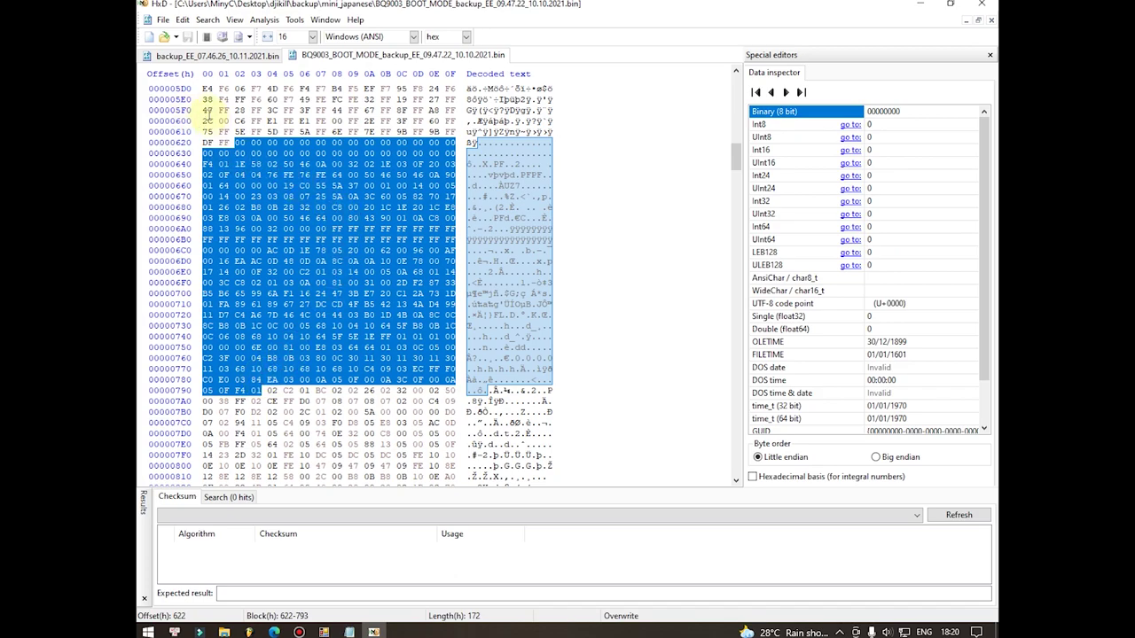
click(223, 55)
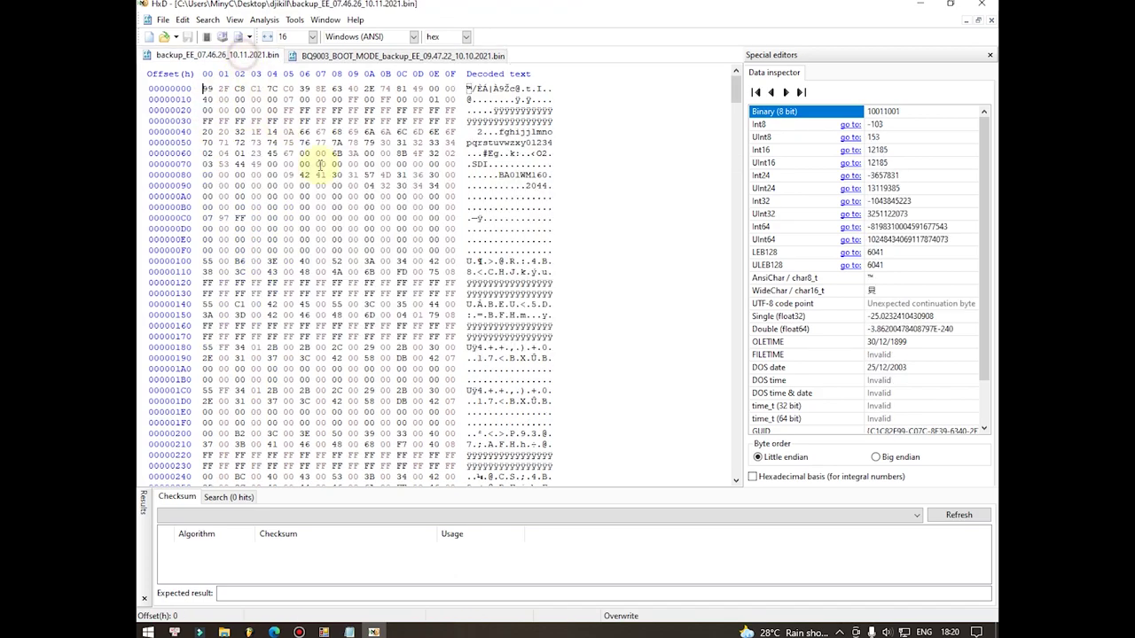
drag(235, 209, 388, 423)
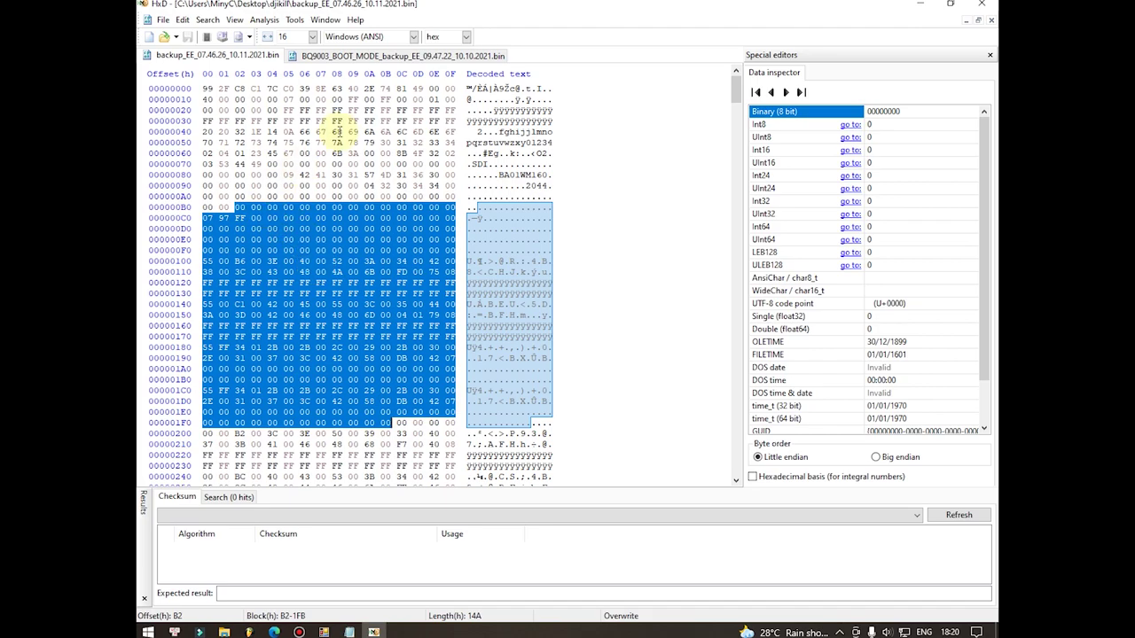
Step: Switch to DJI Battery Killer, issue the boot mode command for the BQ9003 chip, and cancel the EEPROM write at its file selection
click(324, 632)
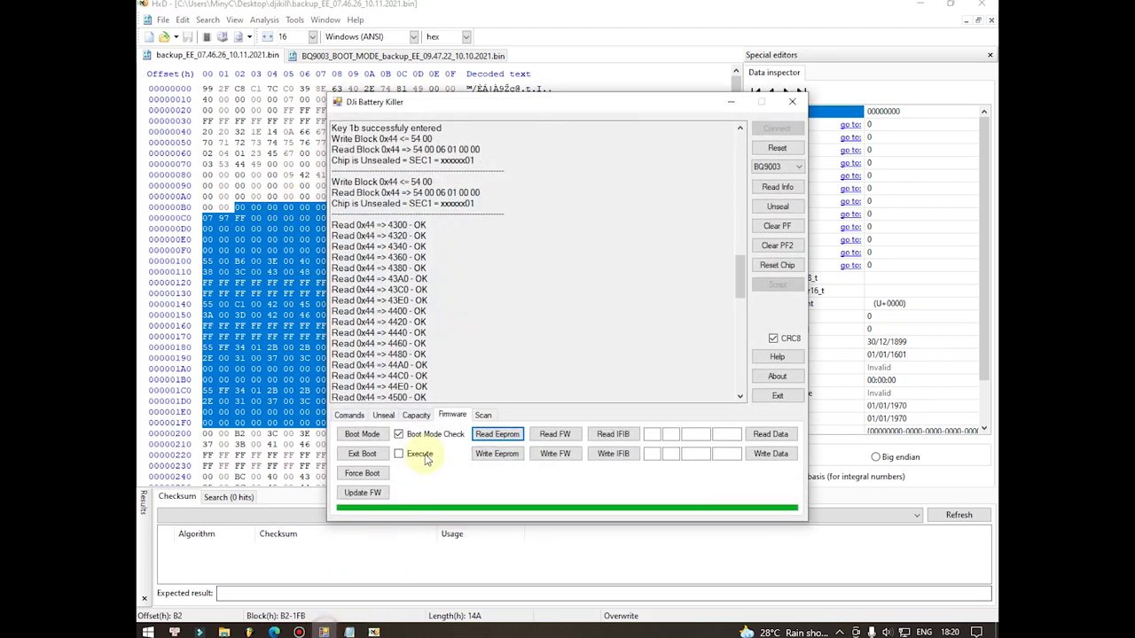
click(364, 437)
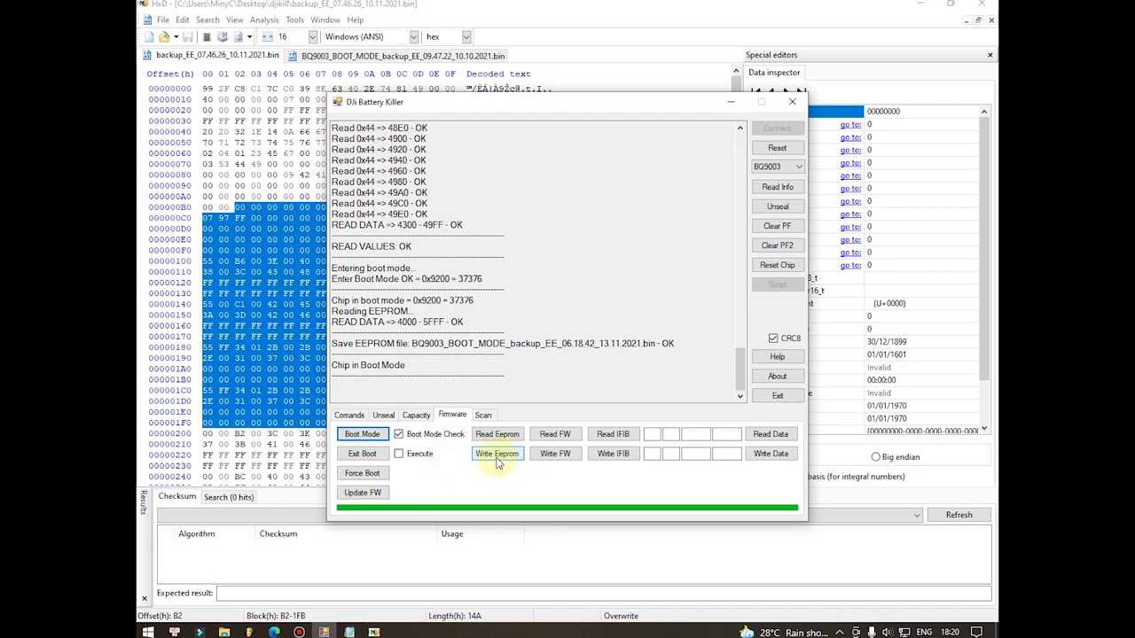
click(499, 454)
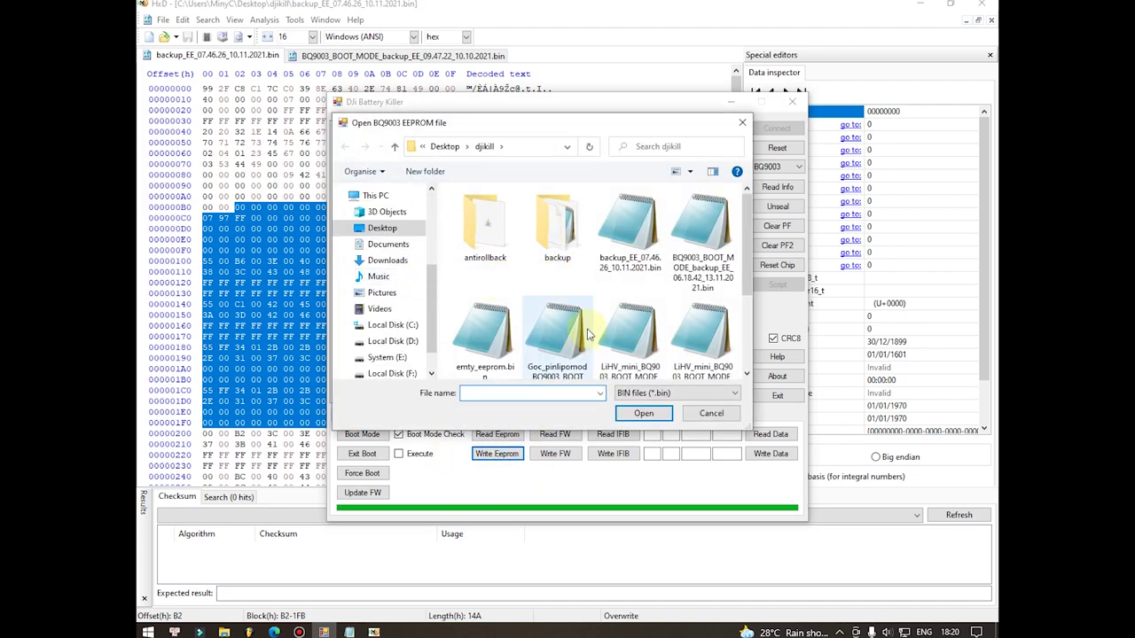
click(711, 413)
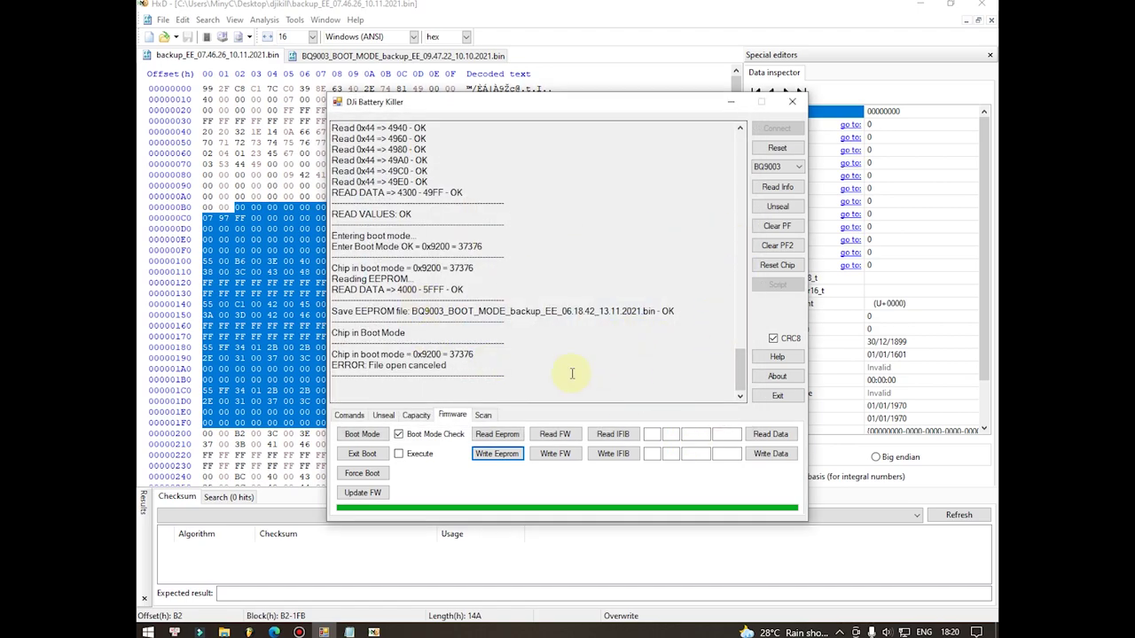
Step: Review the battery information in the log, highlighting the charging voltage value and checking the cell voltages
scroll(603, 266, up, 12)
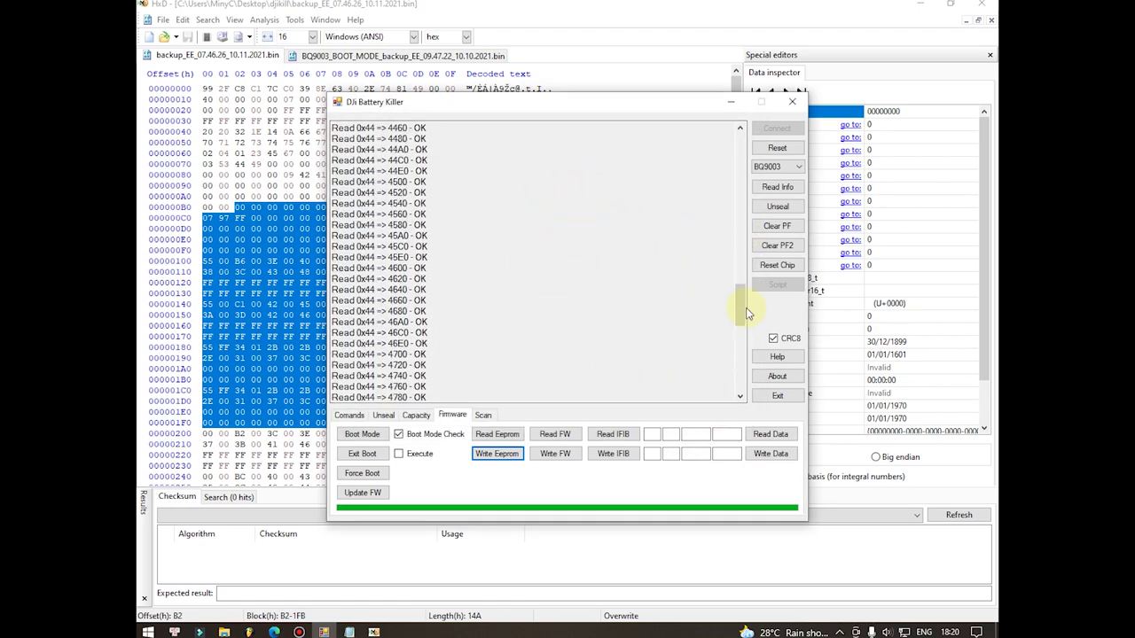
drag(739, 307, 738, 193)
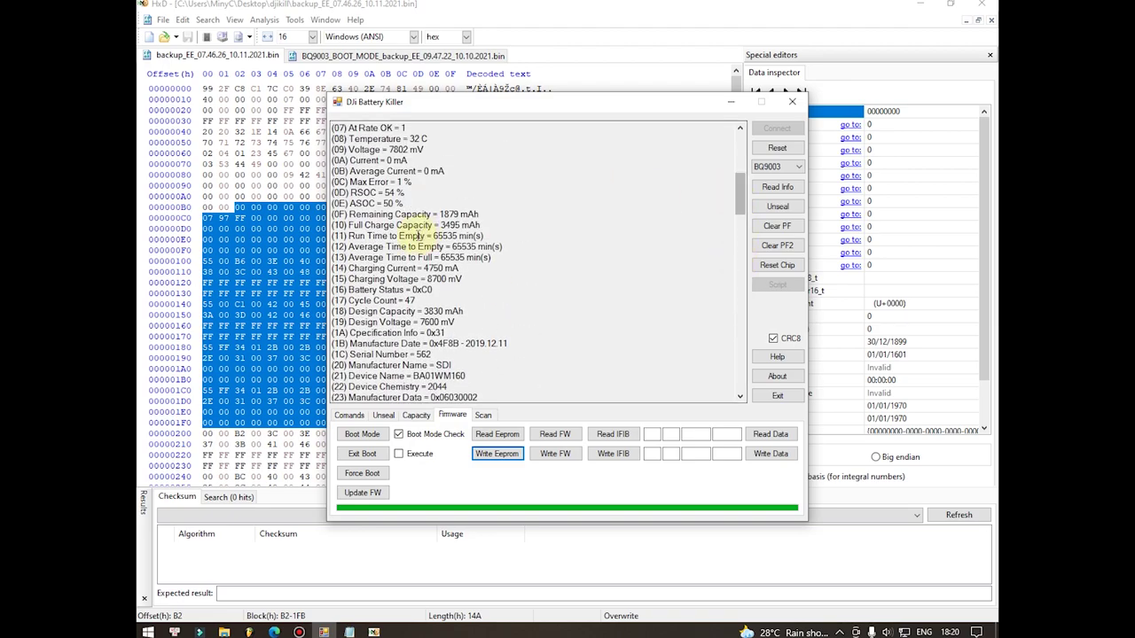
drag(348, 279, 509, 277)
click(426, 279)
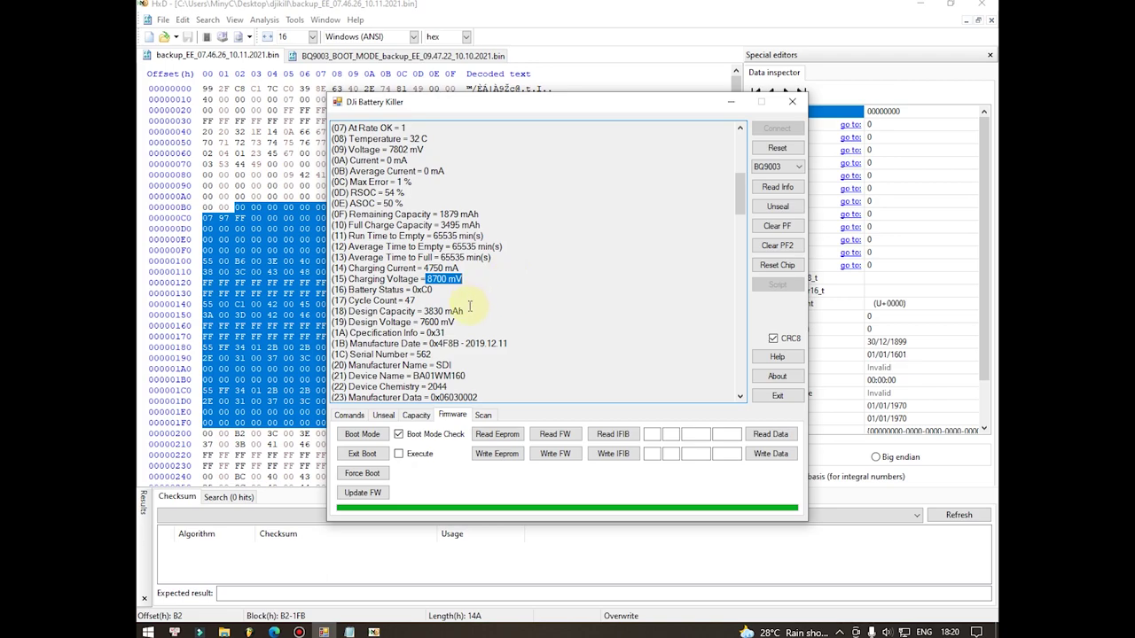
scroll(470, 305, down, 1)
scroll(470, 305, down, 3)
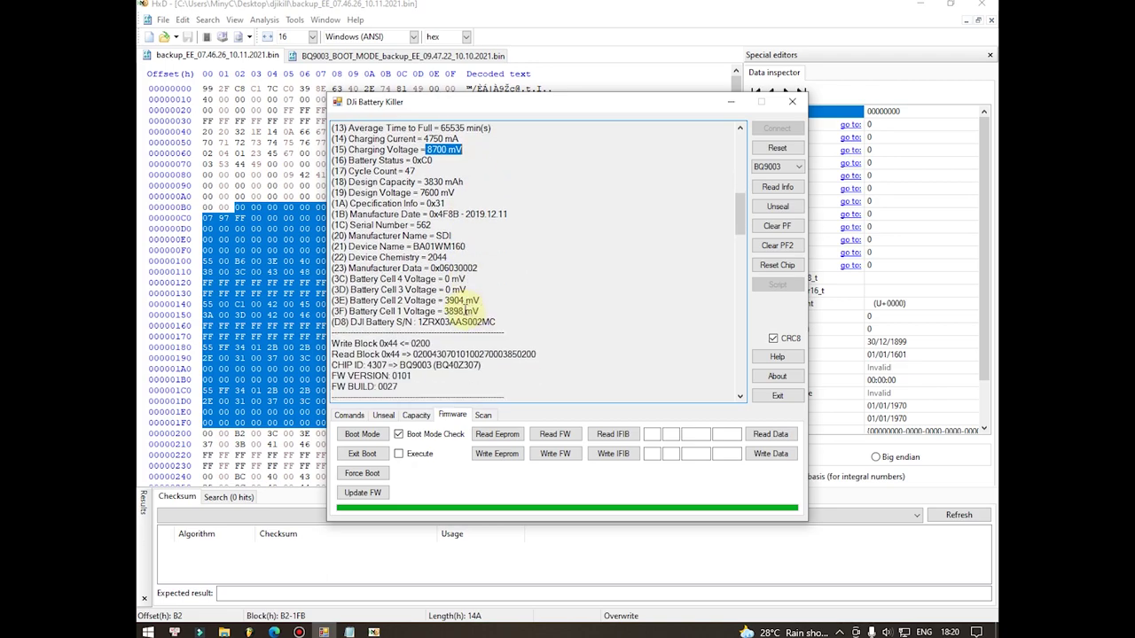
scroll(469, 308, up, 5)
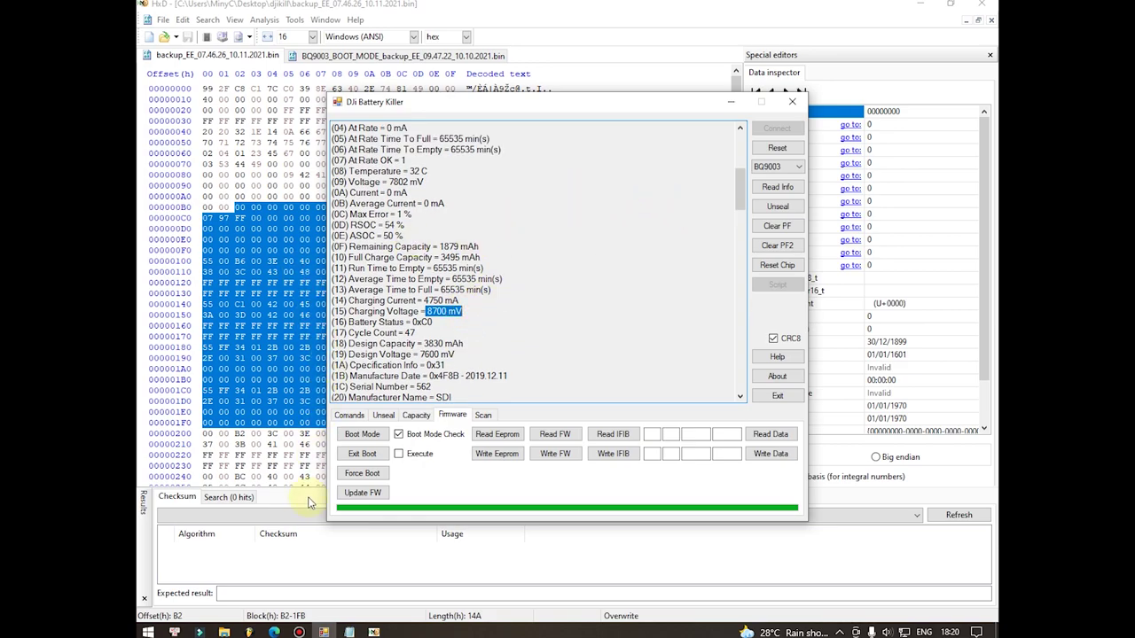
Step: Switch to File Explorer and open the mini 2 subfolder of the backup folder to view its dump files
click(224, 631)
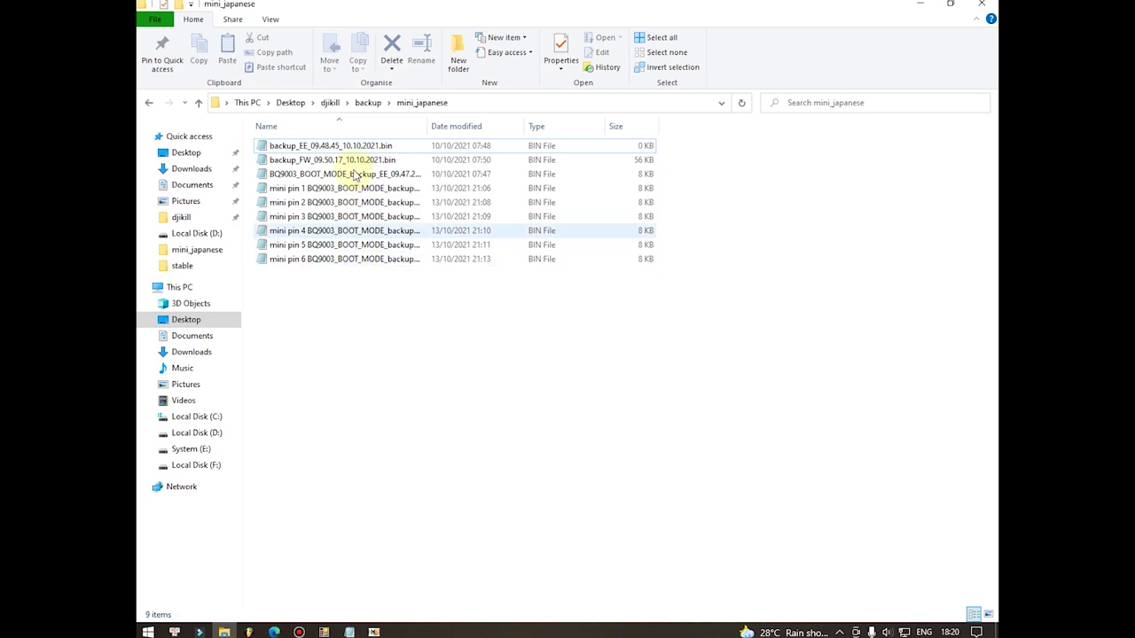
click(372, 103)
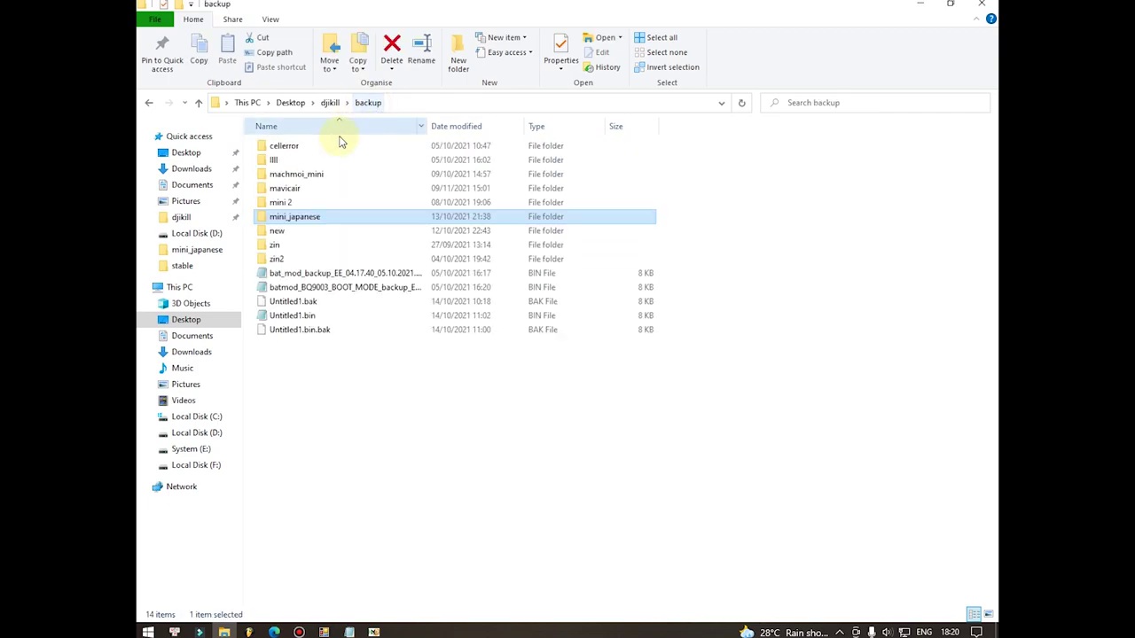
double_click(292, 204)
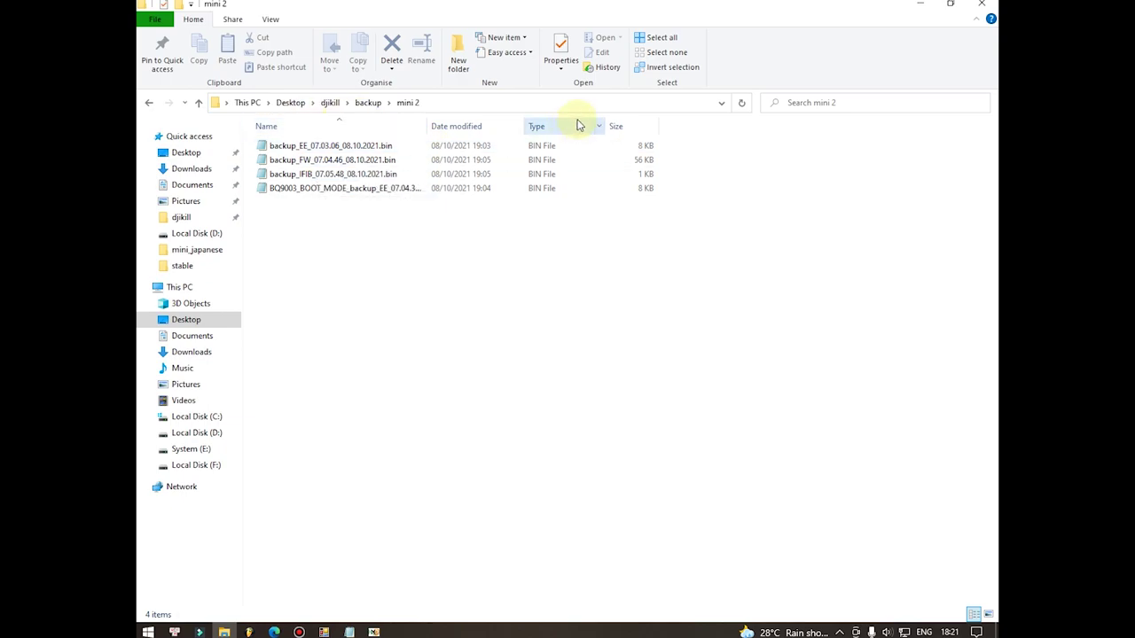
mouse_move(614, 5)
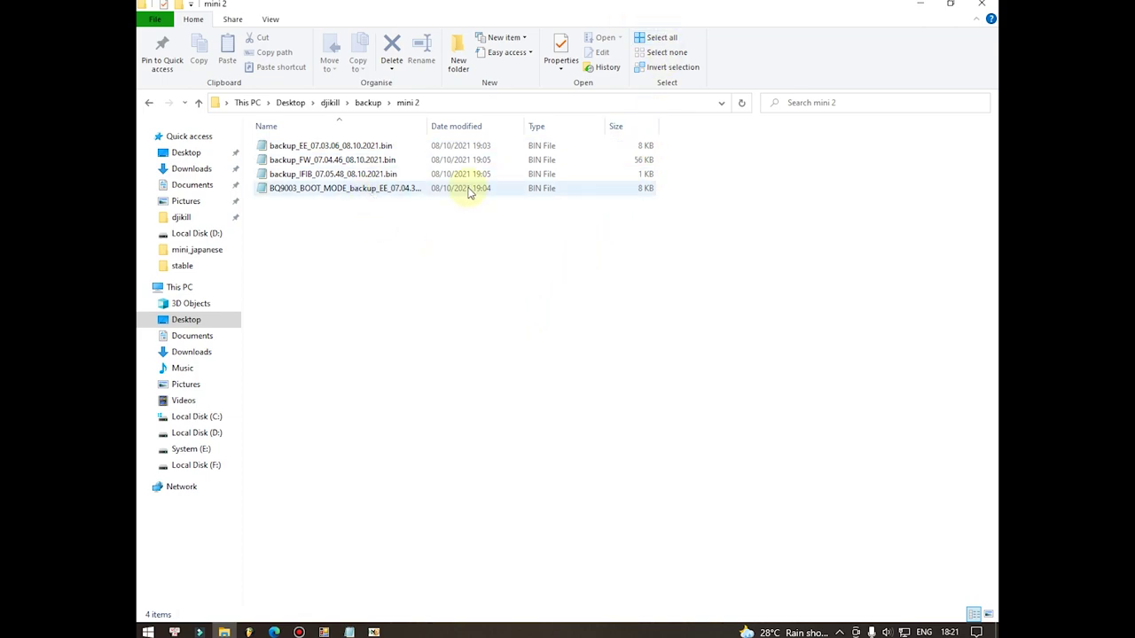
Step: Switch back to DJI Battery Killer, highlight the design capacity value, and review the log through the unseal and data read entries
click(324, 633)
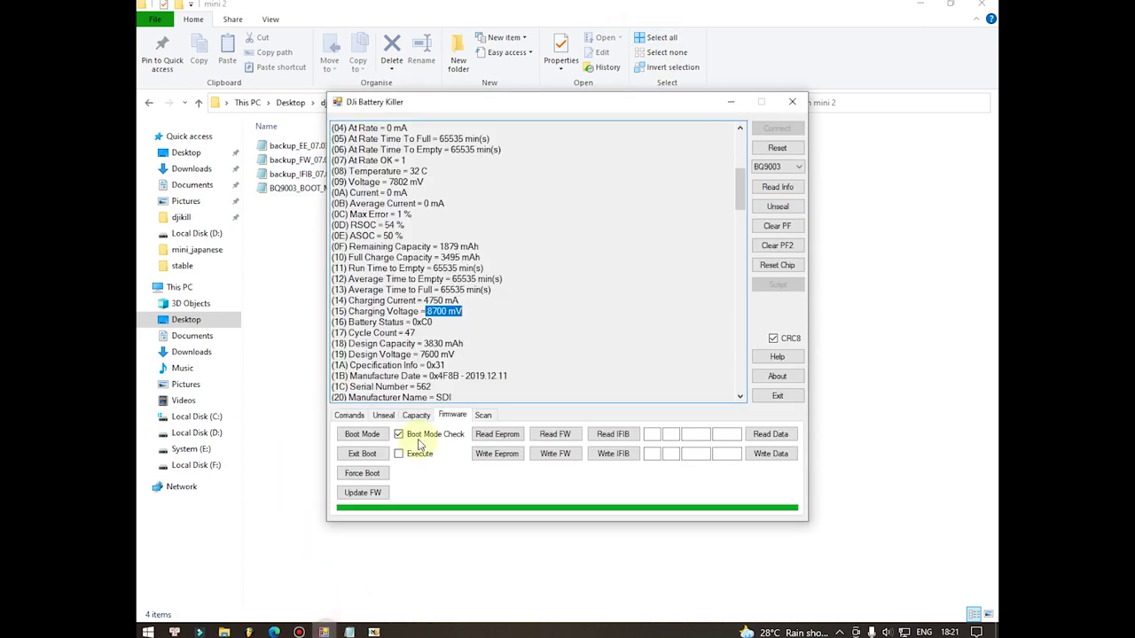
scroll(444, 376, up, 1)
scroll(439, 368, down, 1)
drag(423, 345, 480, 339)
scroll(453, 356, down, 6)
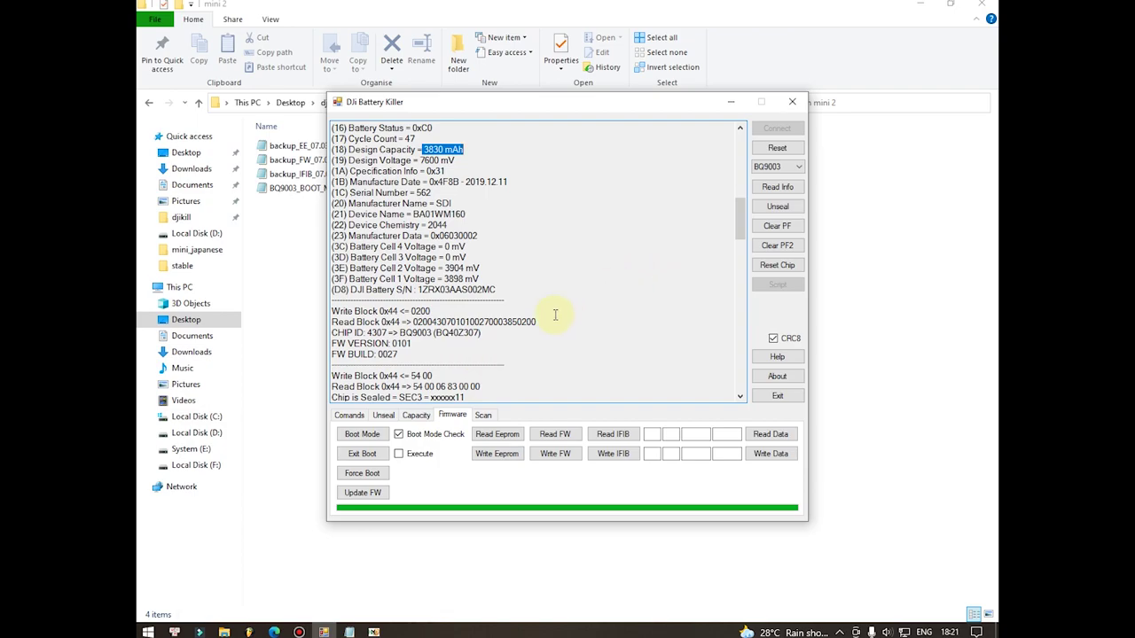
scroll(498, 283, up, 4)
scroll(501, 285, down, 3)
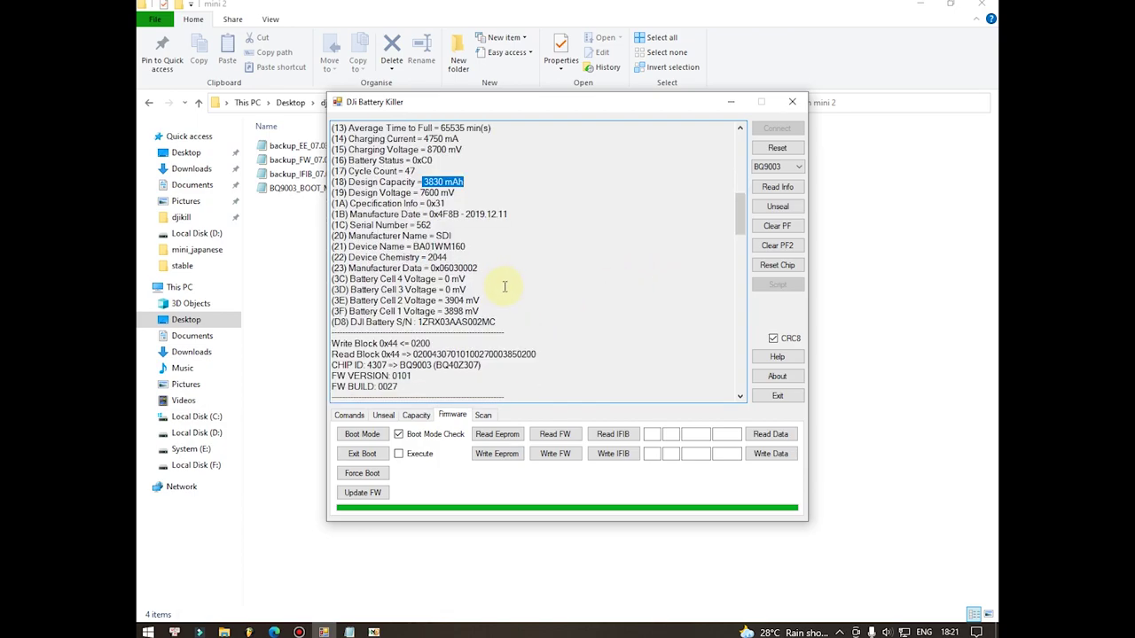
scroll(504, 287, down, 7)
scroll(512, 298, down, 12)
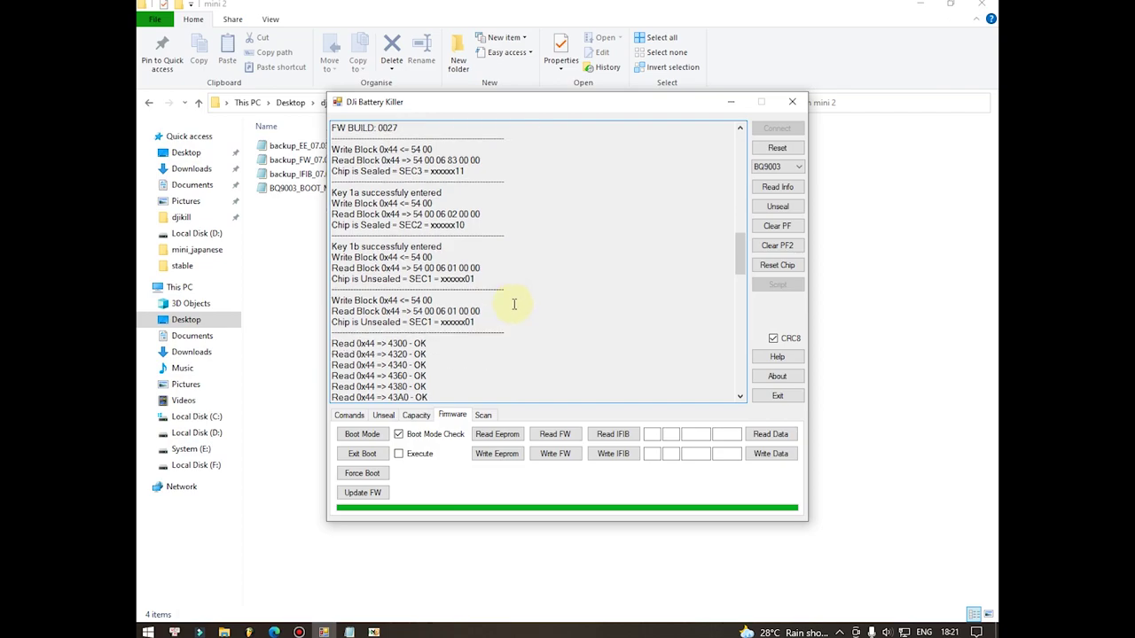
scroll(520, 304, down, 3)
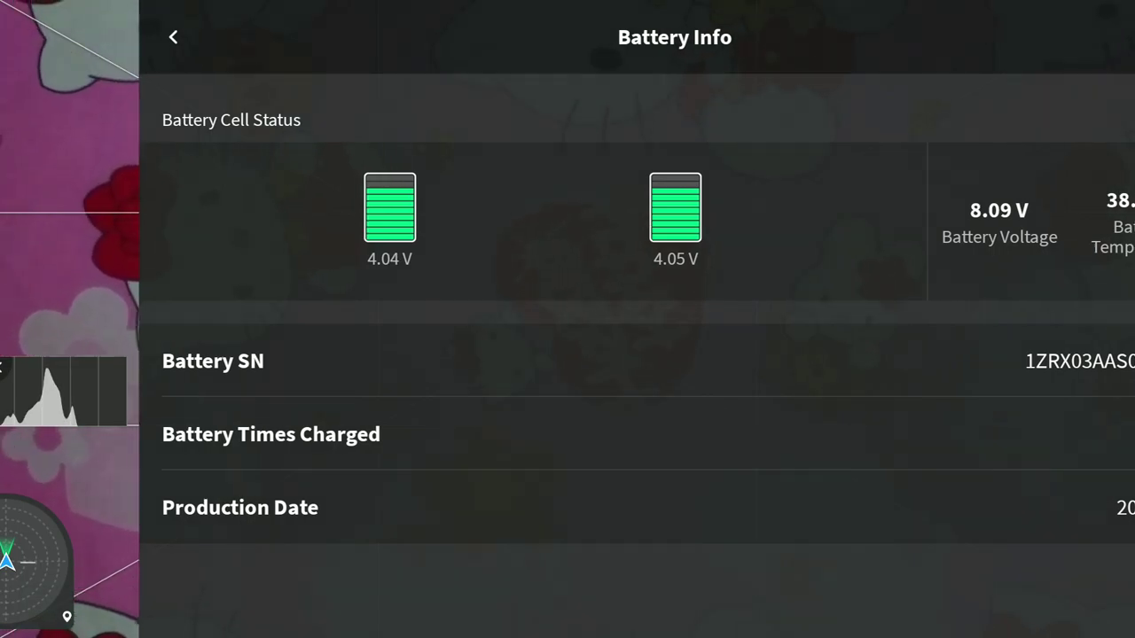
Step: In the drone's camera app, close the Battery Info page and set the camera's exposure compensation to -3.0 EV
key(Escape)
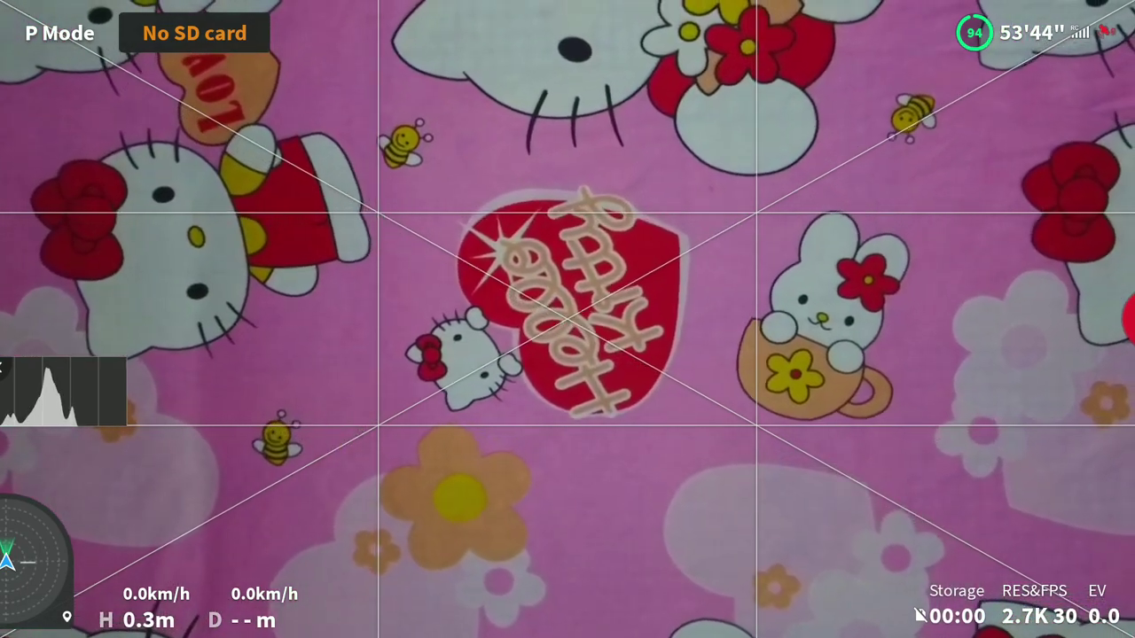
click(1099, 603)
drag(762, 544, 1060, 544)
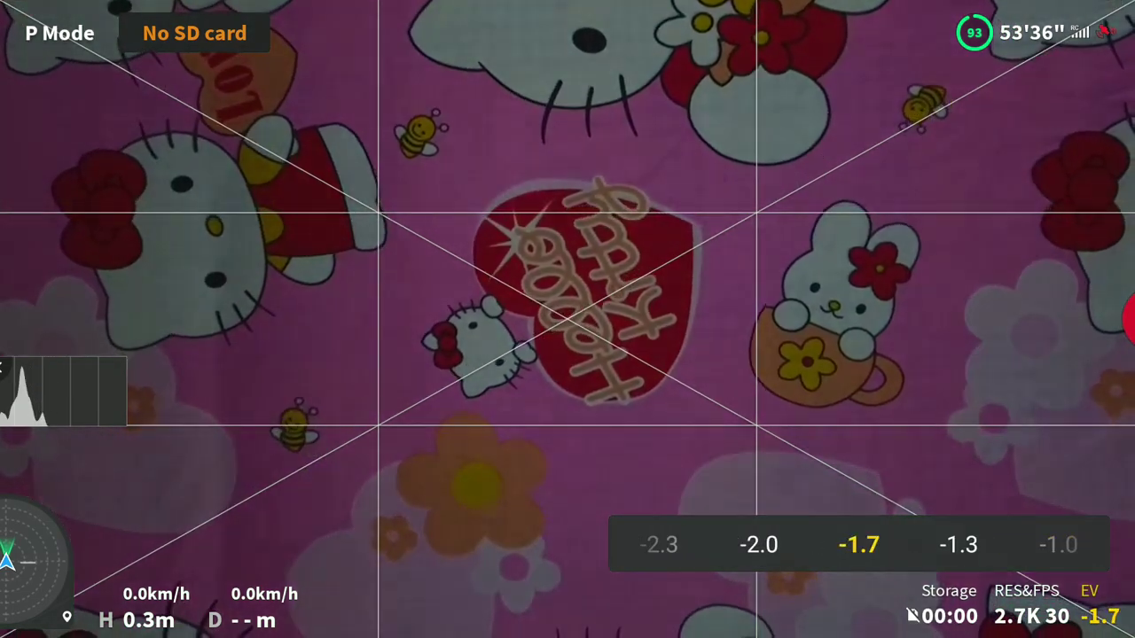
drag(763, 544, 861, 544)
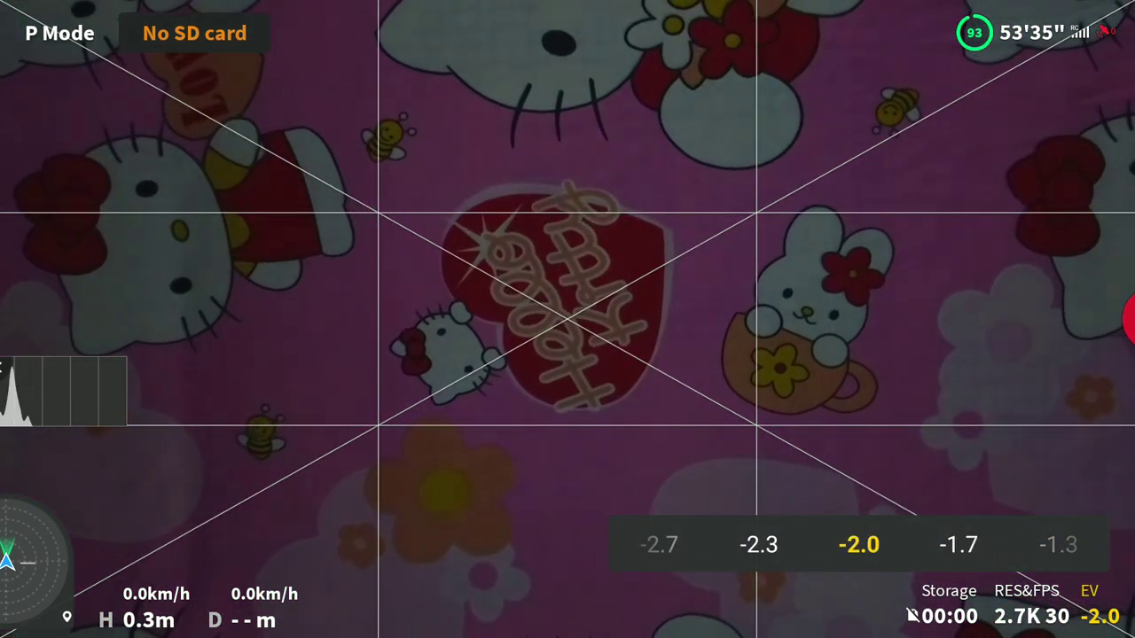
drag(762, 544, 861, 544)
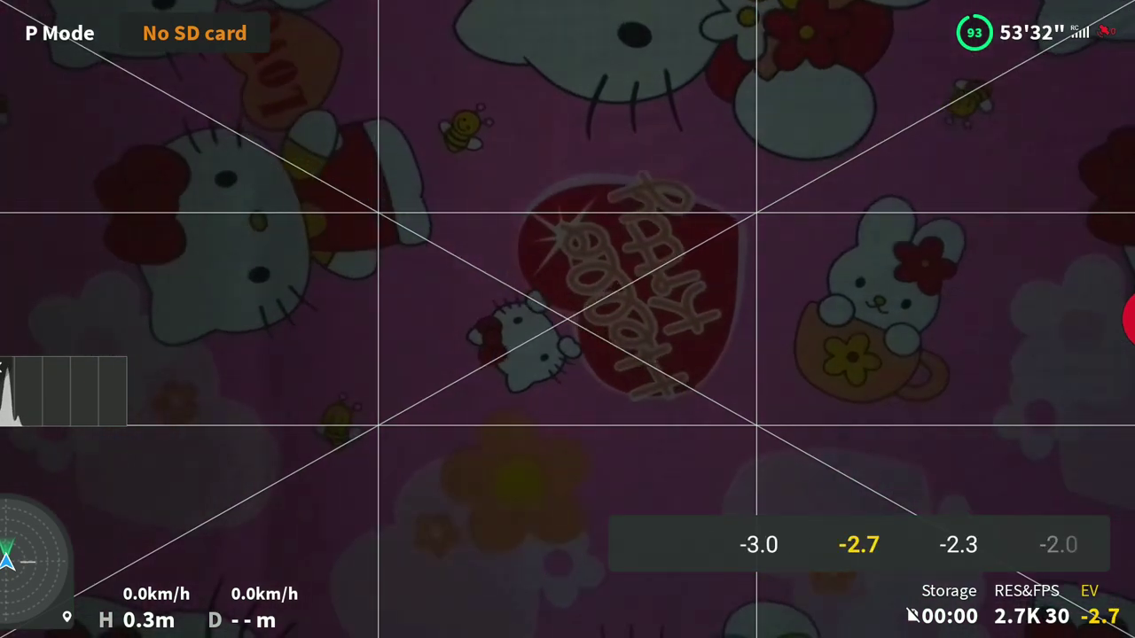
drag(759, 545, 859, 544)
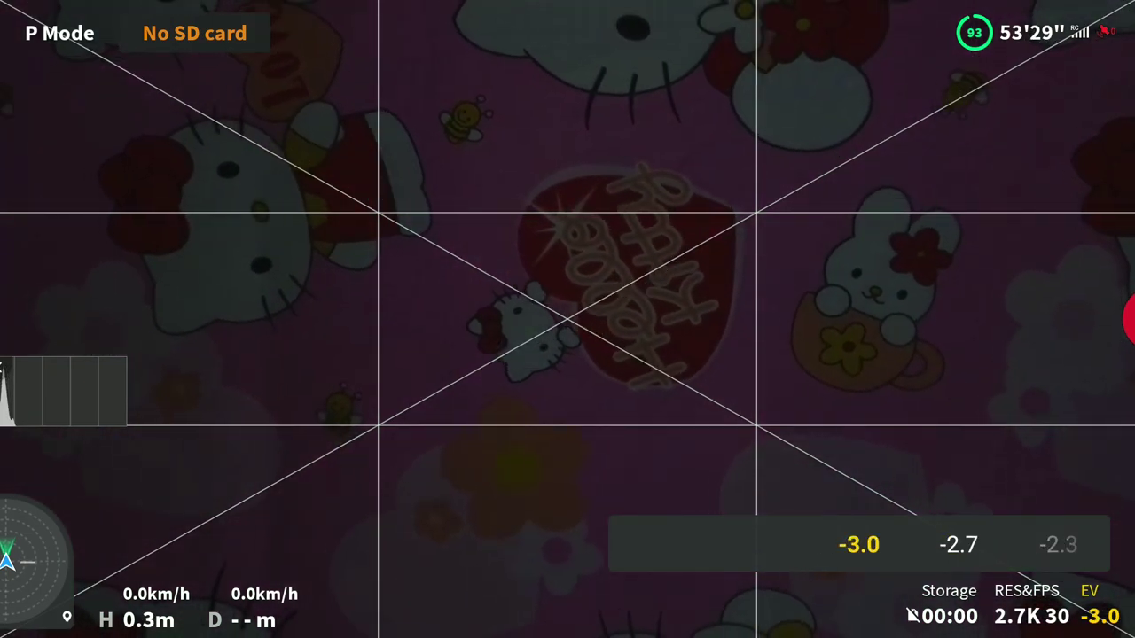